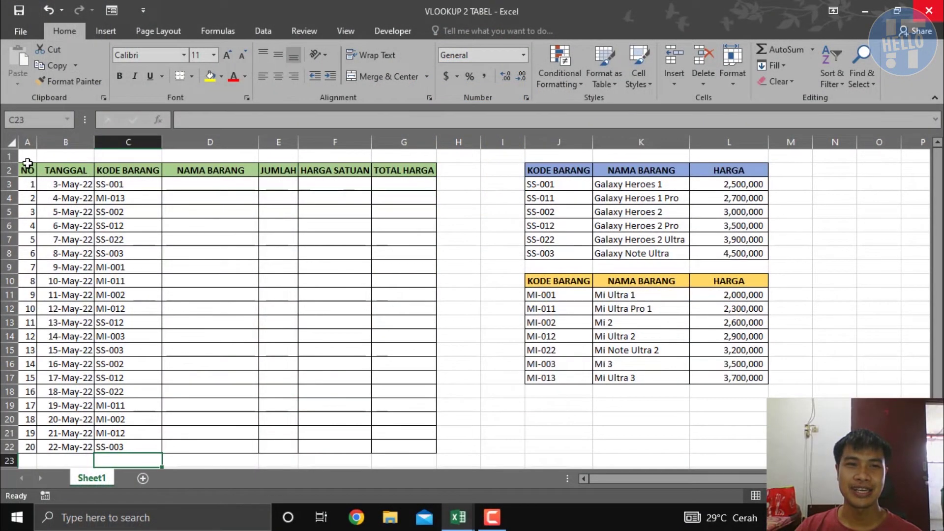
# Step: Highlight the sales table, the Galaxy and Mi lookup tables, and the column C item codes
pyautogui.moveTo(27, 164); pyautogui.dragTo(375, 446)
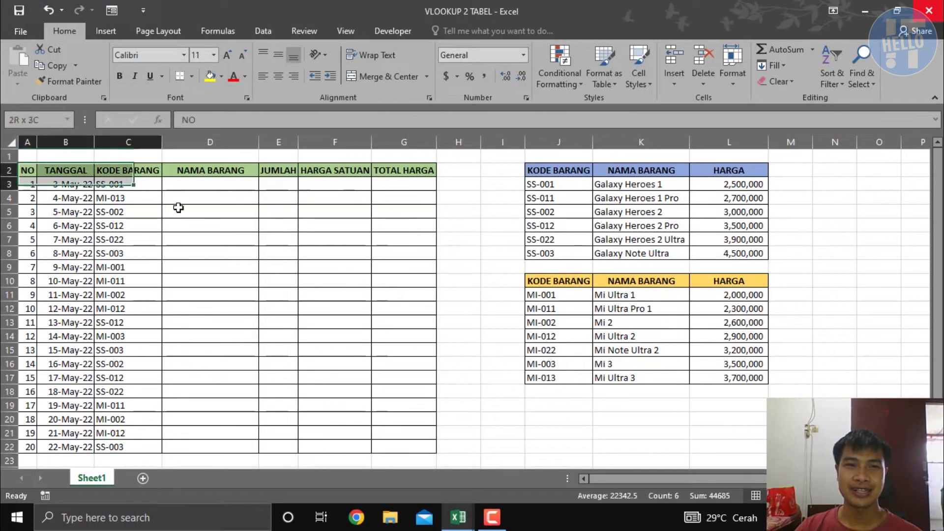
pyautogui.click(219, 209)
pyautogui.moveTo(541, 171); pyautogui.dragTo(711, 248)
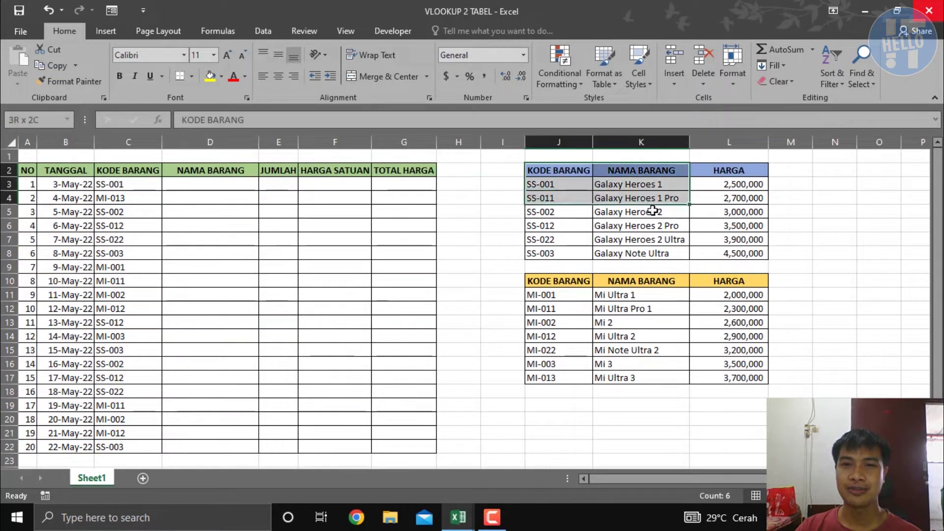
pyautogui.moveTo(566, 281); pyautogui.dragTo(714, 372)
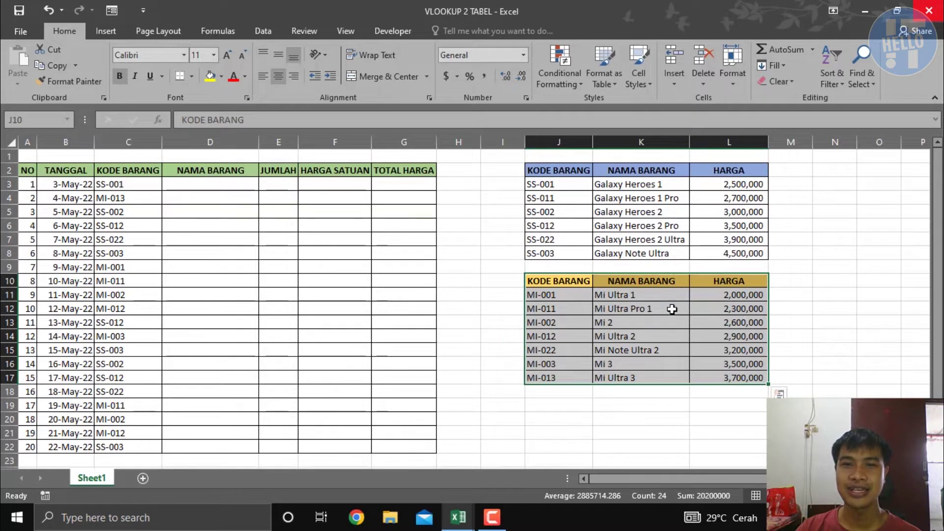
pyautogui.moveTo(142, 185); pyautogui.dragTo(143, 343)
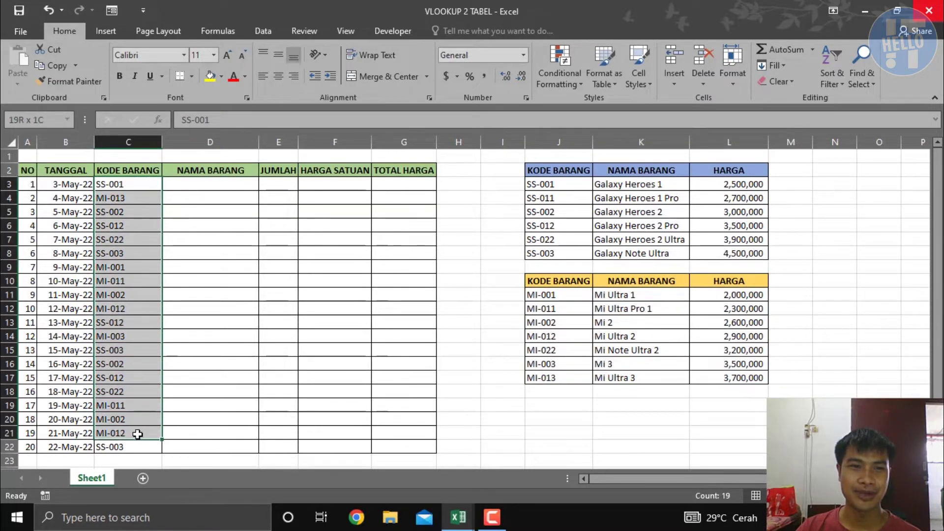
pyautogui.moveTo(143, 343); pyautogui.dragTo(137, 447)
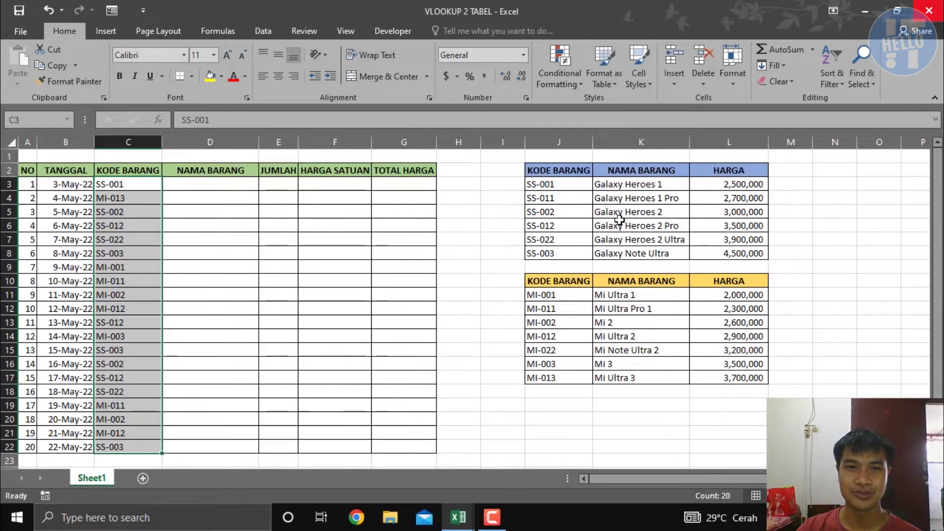
# Step: Enter =VLOOKUP(C3,$J$2:$L$8,2,FALSE) in D3 so it returns Galaxy Heroes 1
pyautogui.click(194, 187)
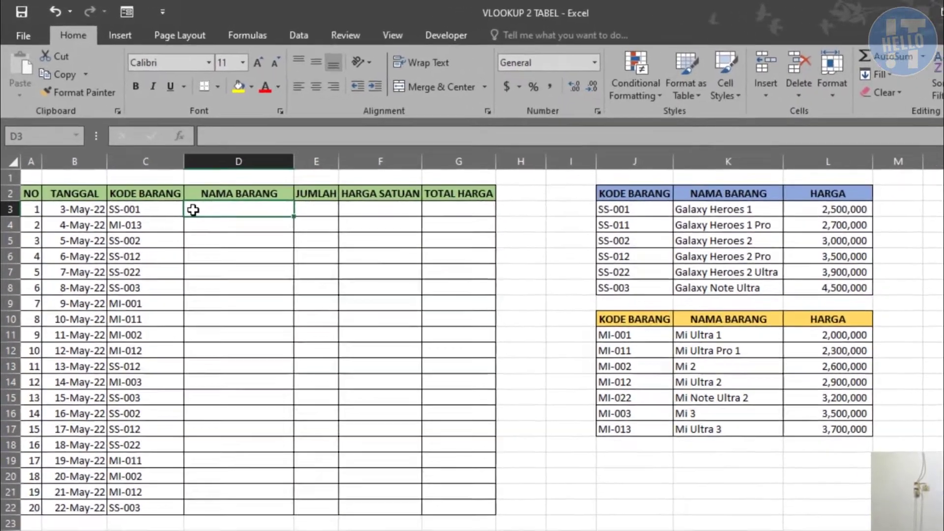
pyautogui.write('=vlo')
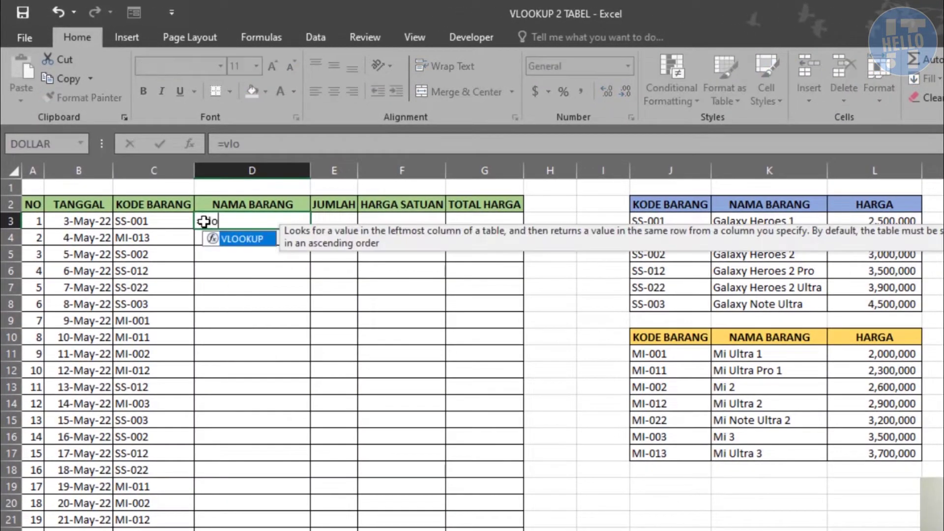
pyautogui.press('Tab')
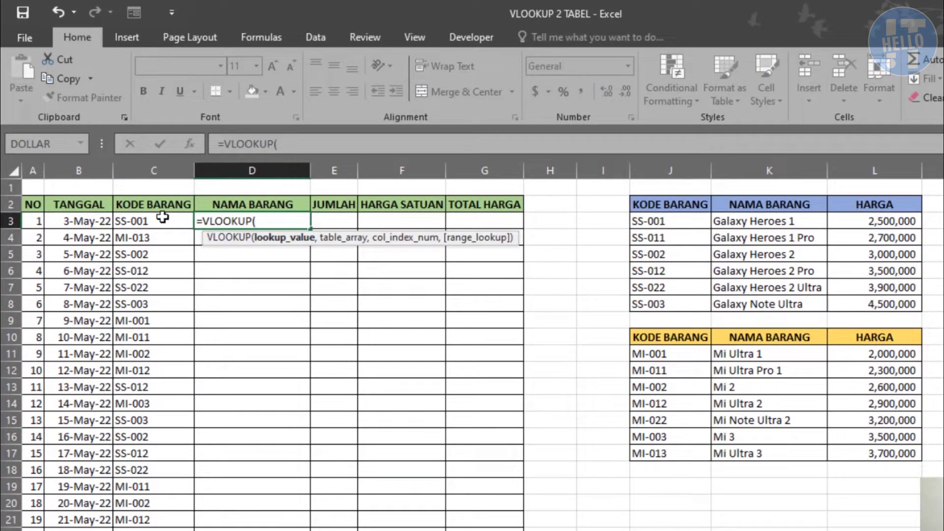
pyautogui.click(162, 217)
pyautogui.write(',')
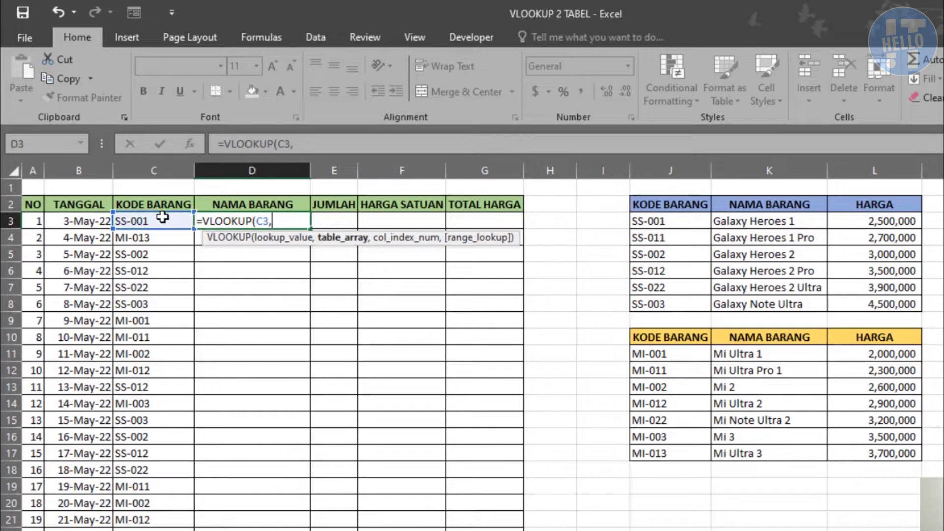
pyautogui.moveTo(664, 205); pyautogui.dragTo(852, 301)
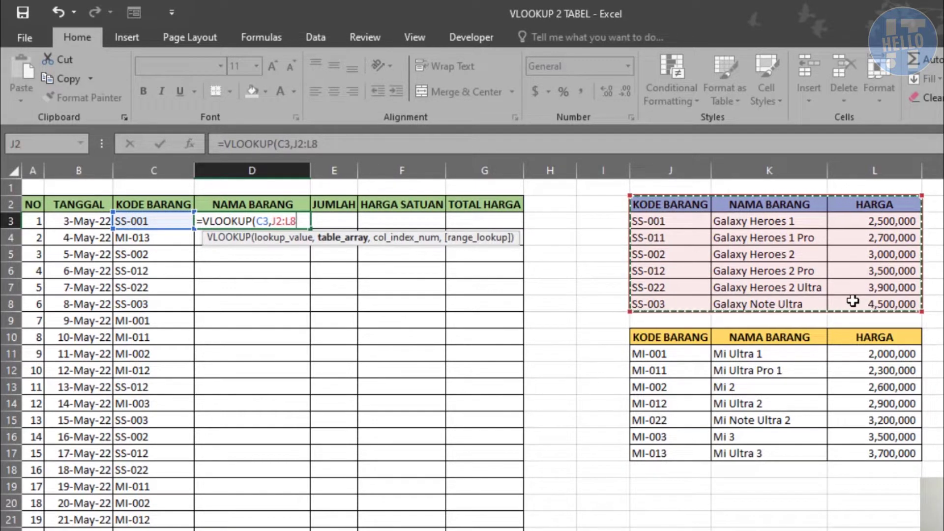
pyautogui.press('F4')
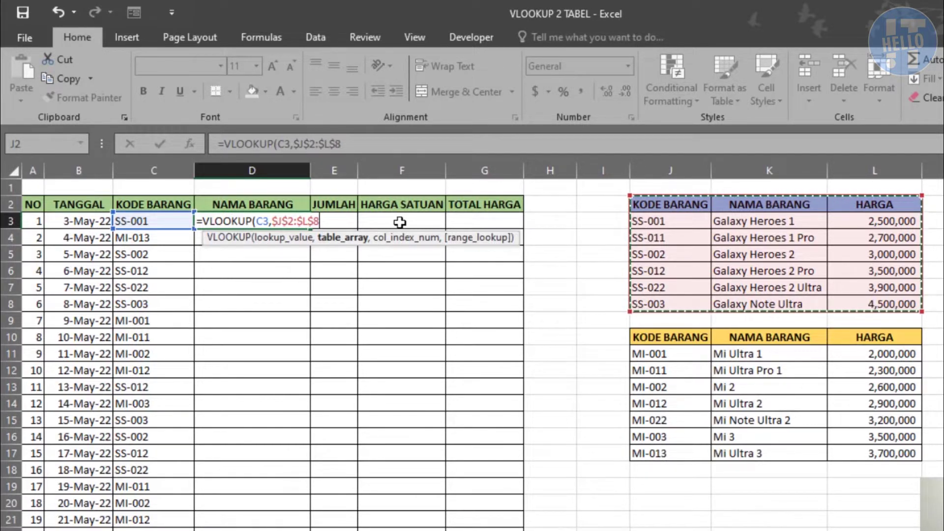
pyautogui.write(',2')
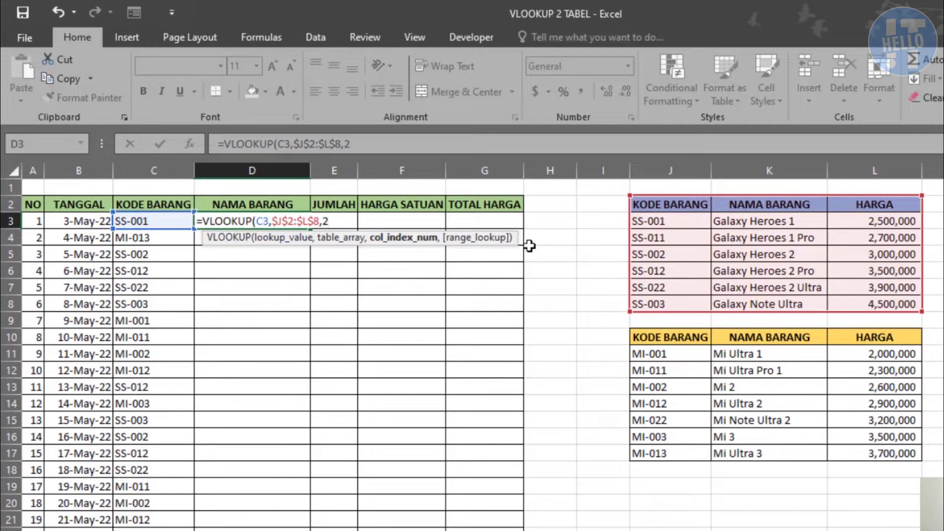
pyautogui.write(',')
pyautogui.press('Down')
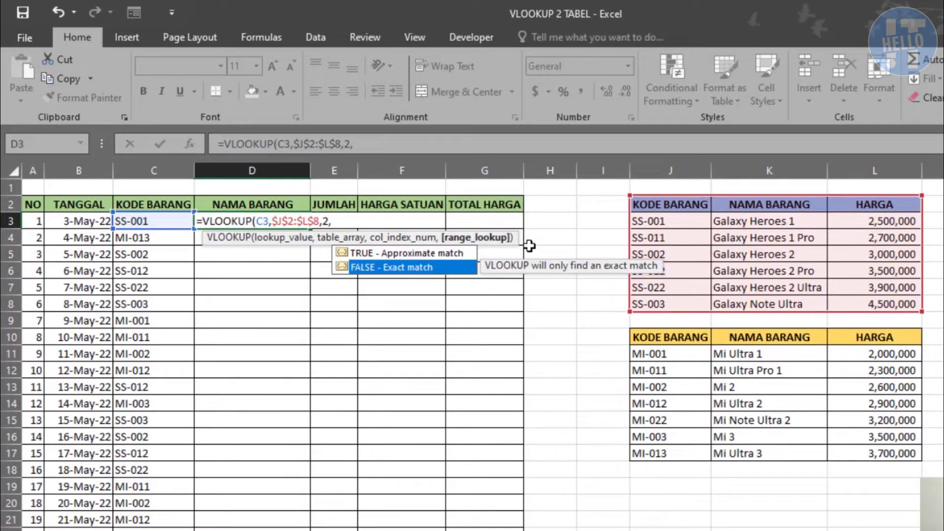
pyautogui.press('Tab')
pyautogui.press('Return')
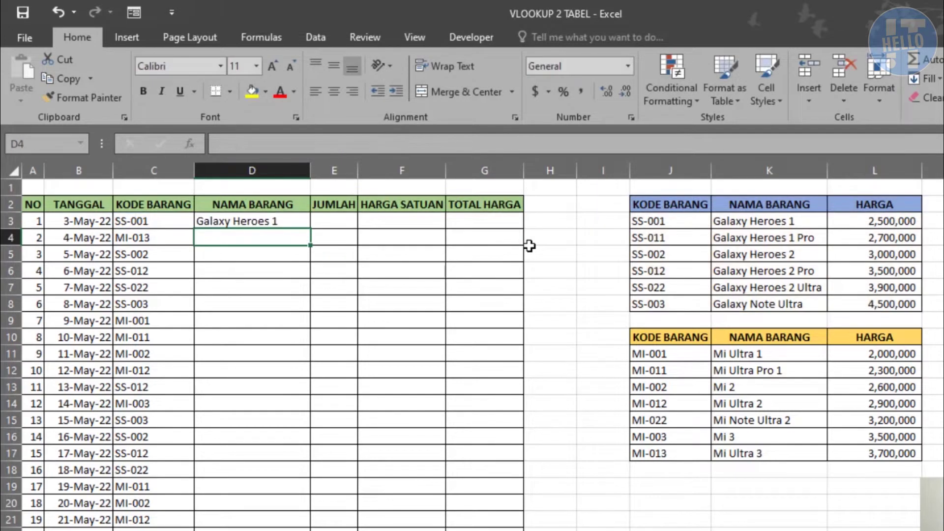
pyautogui.click(283, 221)
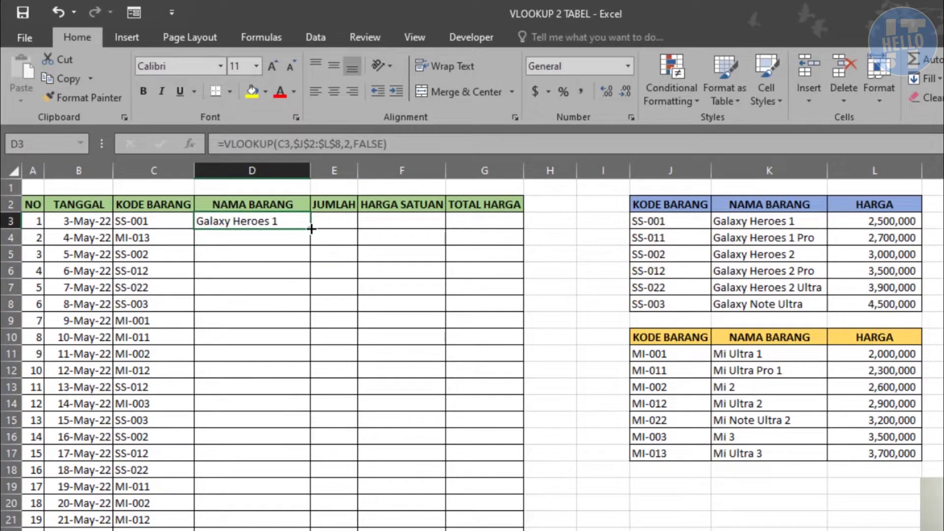
# Step: Fill the D3 lookup down column D and inspect why MI-013 rows return #N/A
pyautogui.doubleClick(310, 228)
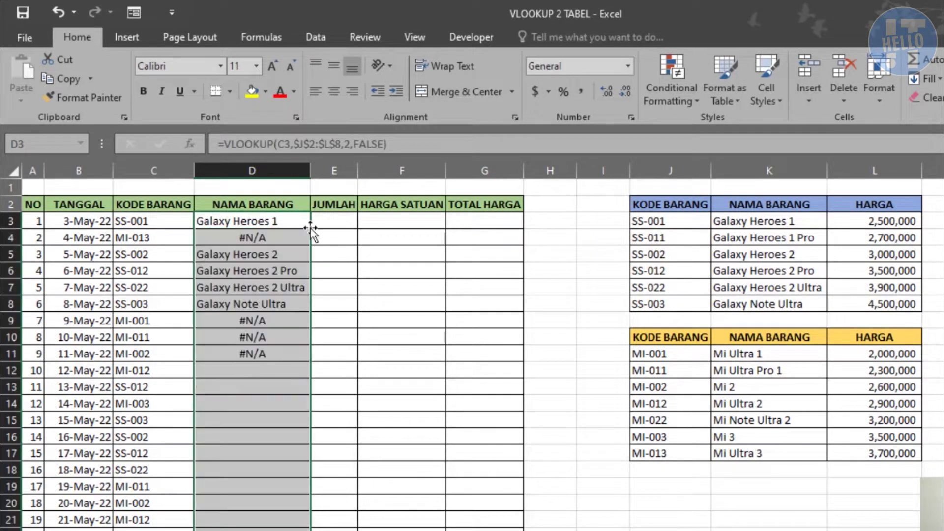
pyautogui.click(213, 242)
pyautogui.click(148, 238)
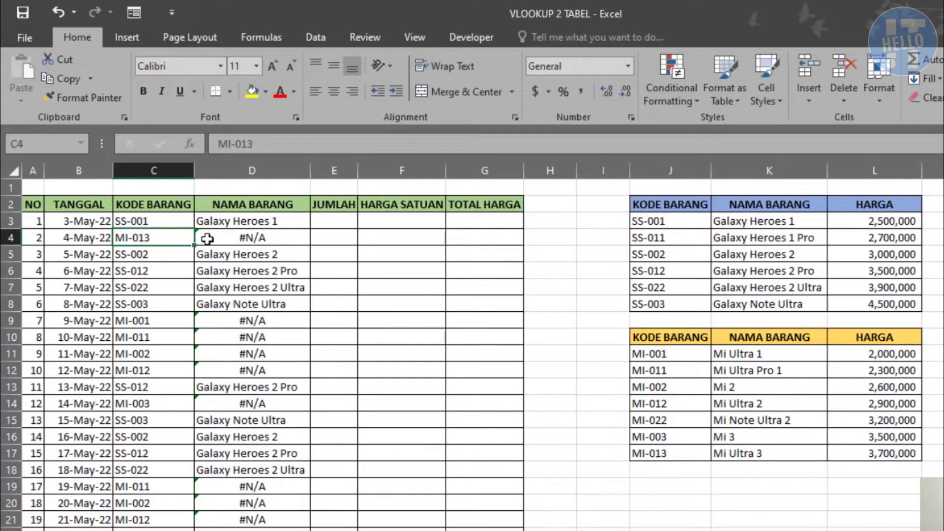
pyautogui.moveTo(663, 203); pyautogui.dragTo(842, 301)
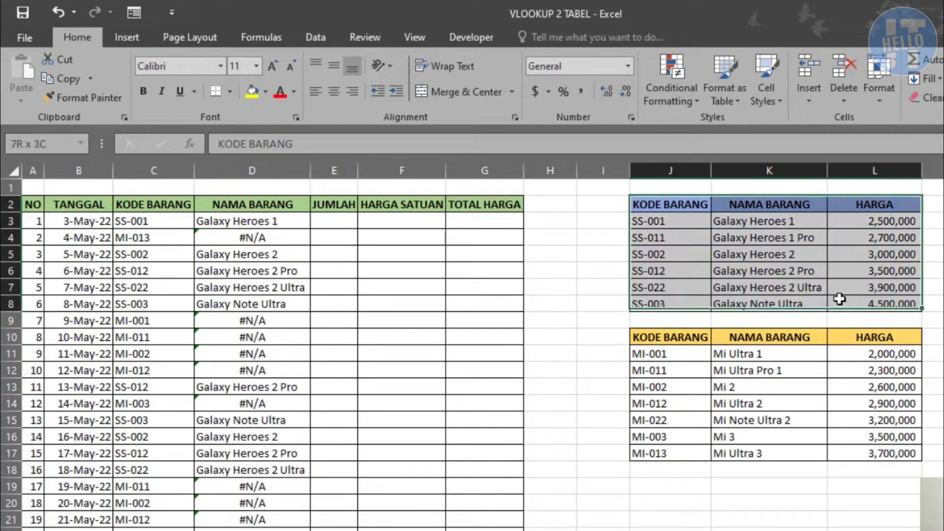
pyautogui.click(227, 237)
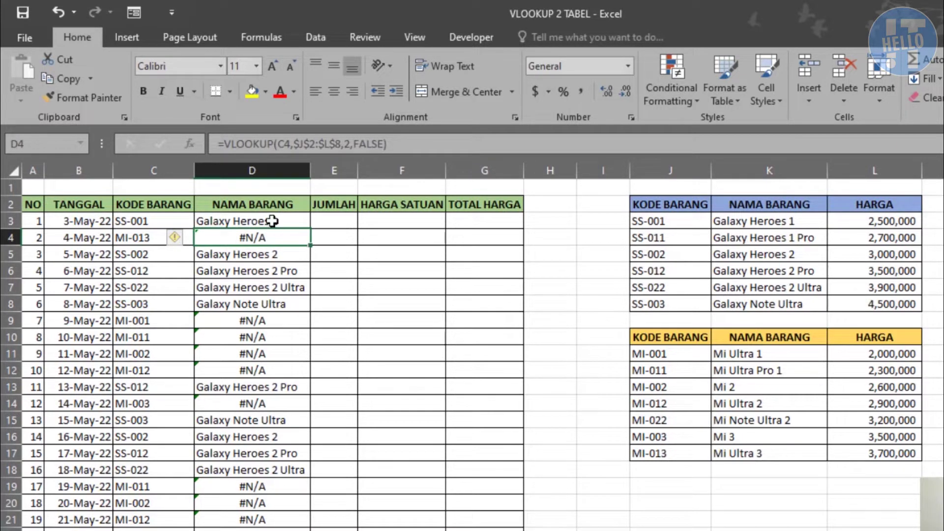
# Step: Delete the filled-down results from D3:D22, leaving the NAMA BARANG column blank
pyautogui.moveTo(297, 221)
pyautogui.mouseDown()
pyautogui.moveTo(231, 514)
pyautogui.moveTo(233, 500)
pyautogui.mouseUp()
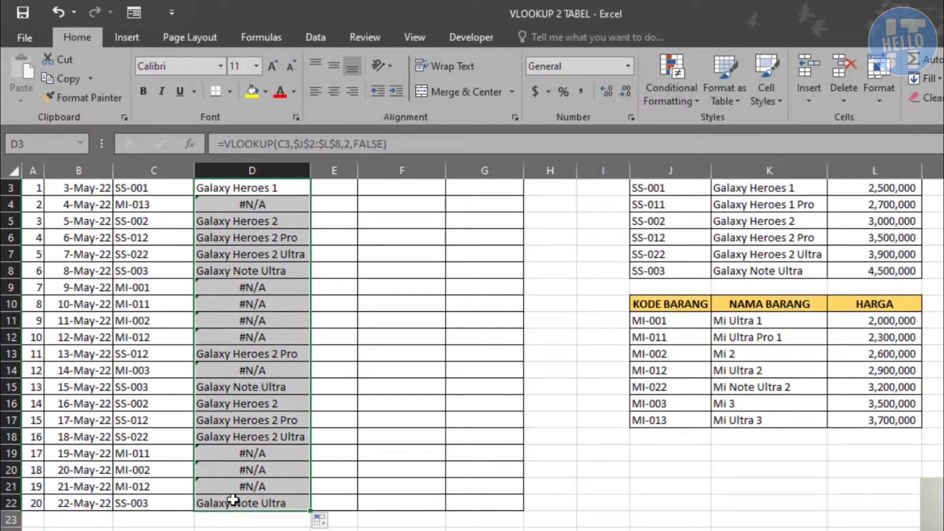
pyautogui.press('Delete')
pyautogui.scroll(1, 263, 359)
pyautogui.click(272, 223)
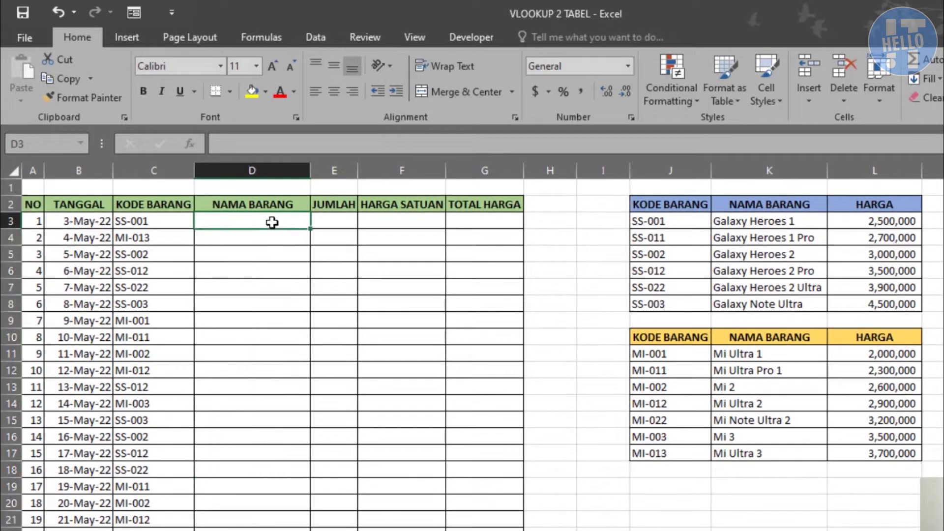
# Step: Begin D3 with =IFERROR(VLOOKUP(C3,$J$2:$L$8,2,FALSE), then start a second VLOOKUP
pyautogui.write('=')
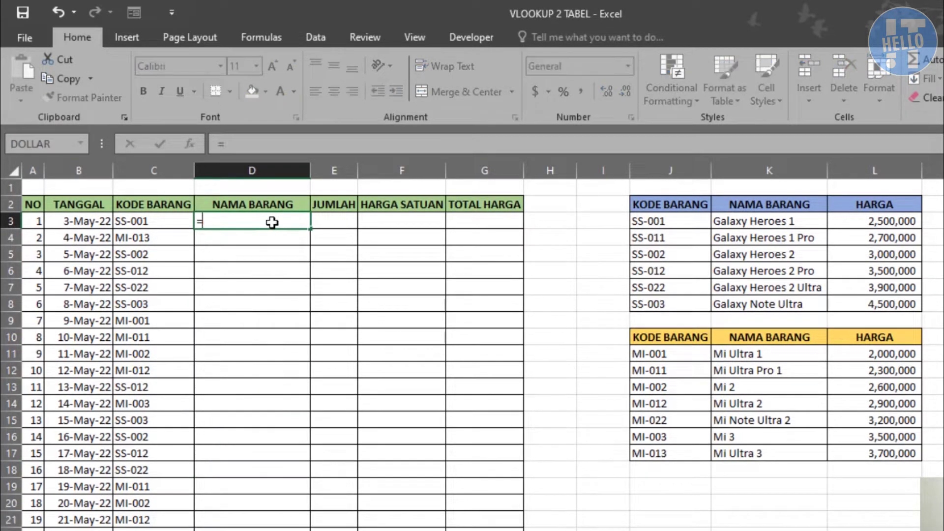
pyautogui.write('iferr')
pyautogui.press('Tab')
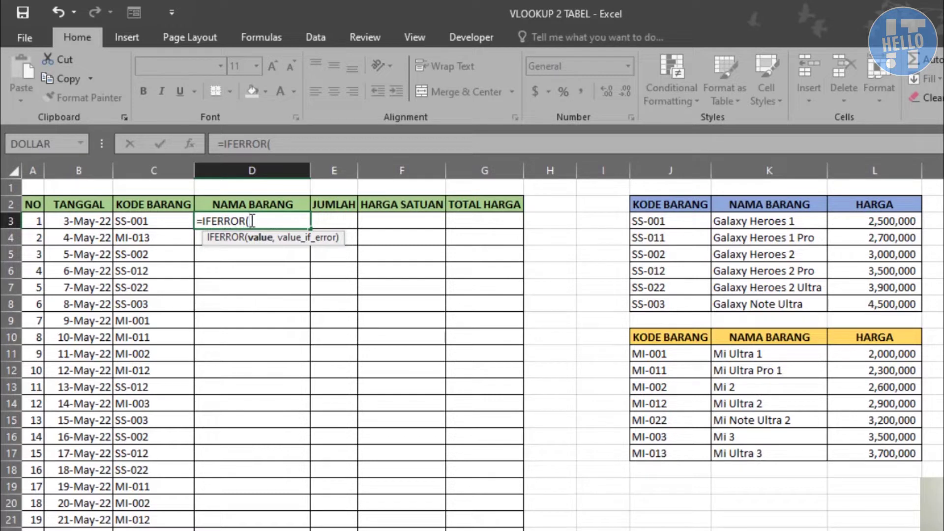
pyautogui.write('vl')
pyautogui.press('Tab')
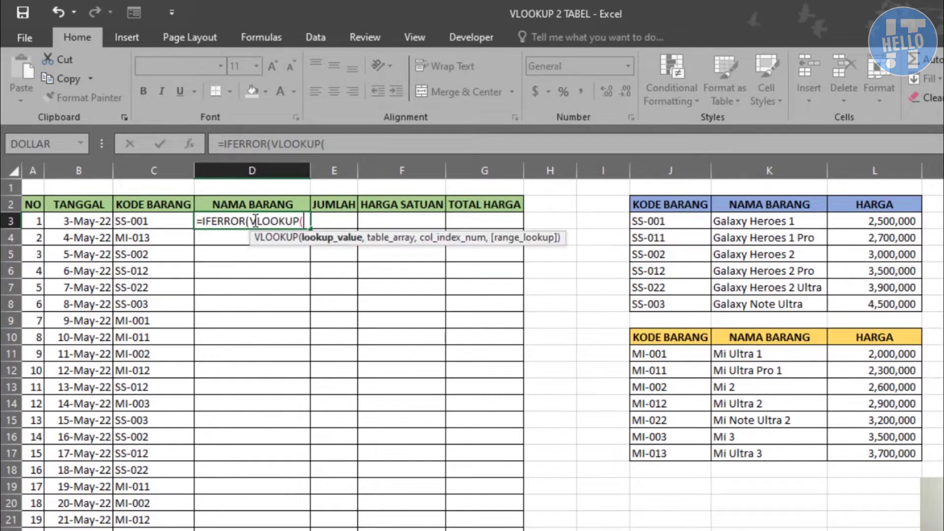
pyautogui.click(157, 223)
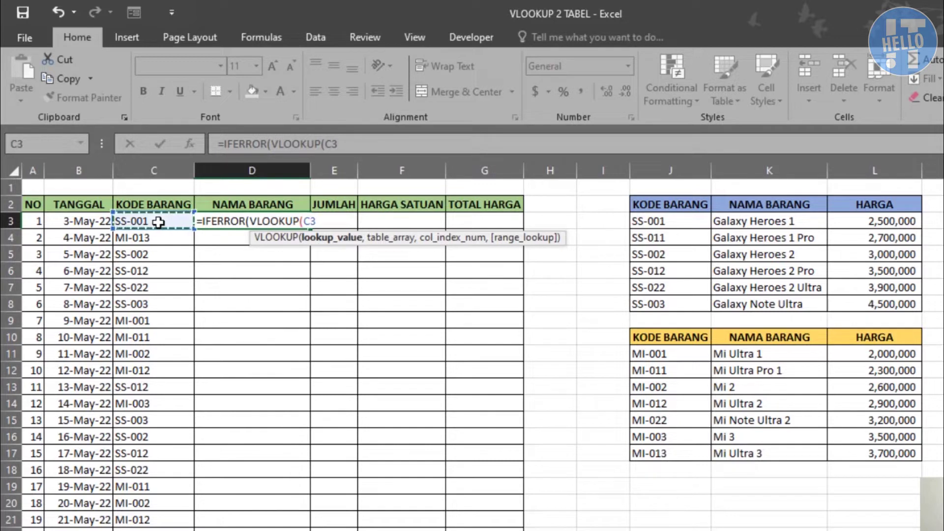
pyautogui.write(',')
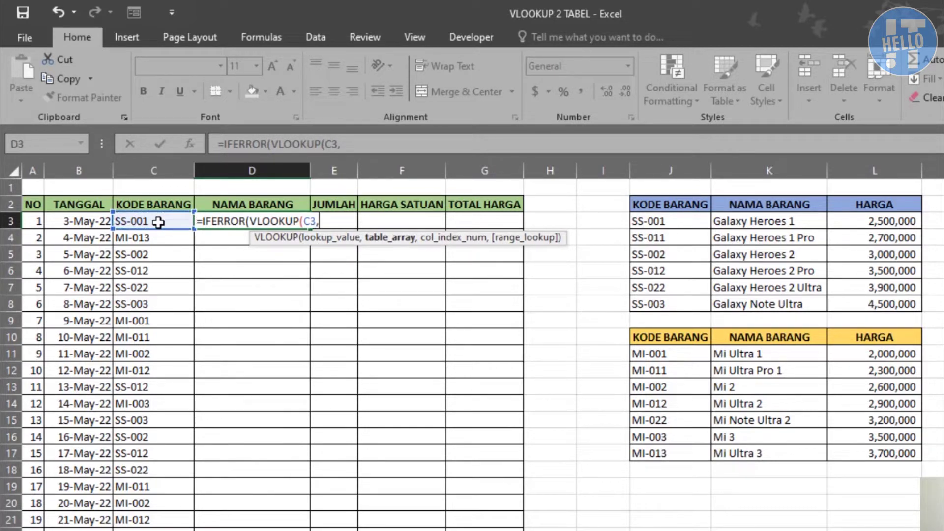
pyautogui.moveTo(657, 206); pyautogui.dragTo(860, 310)
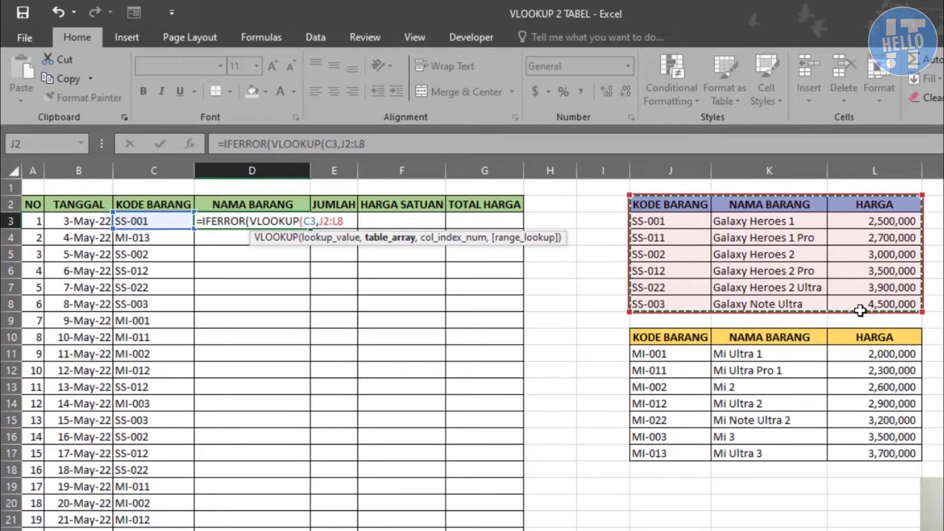
pyautogui.press('F4')
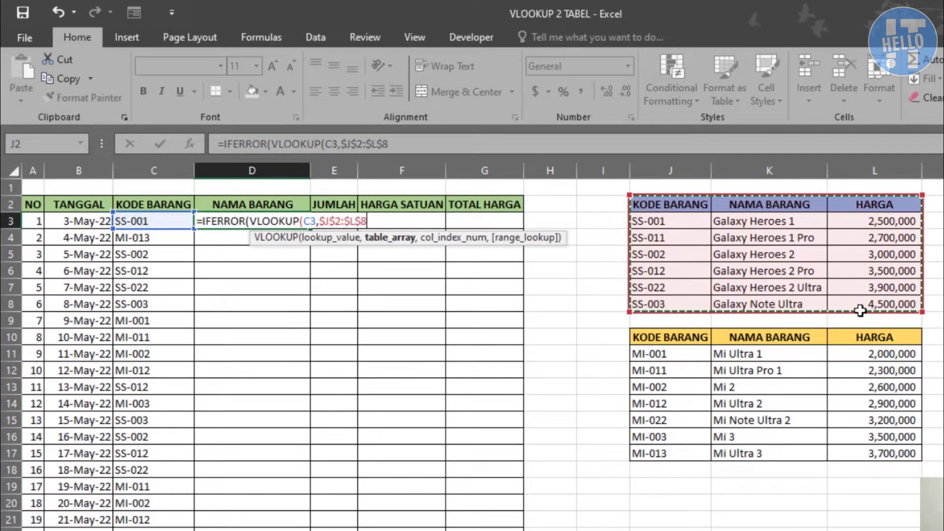
pyautogui.write(',2')
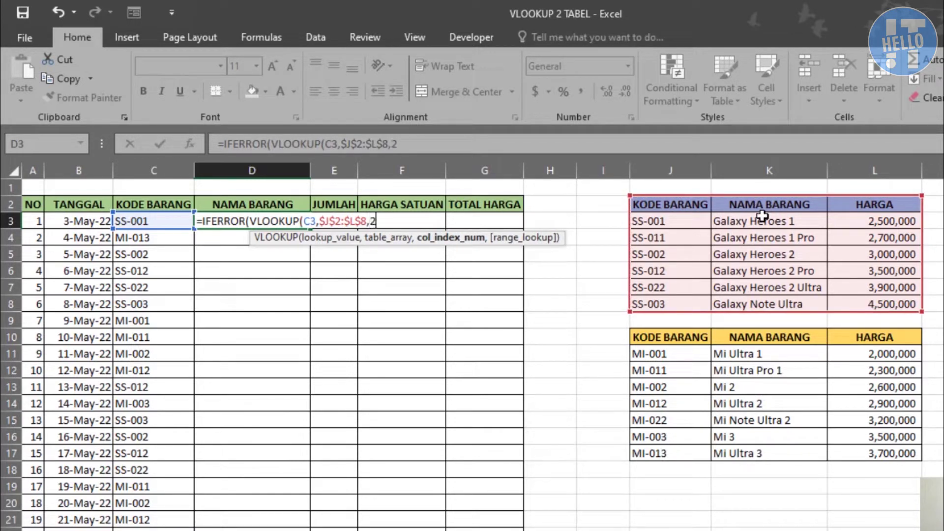
pyautogui.write(',')
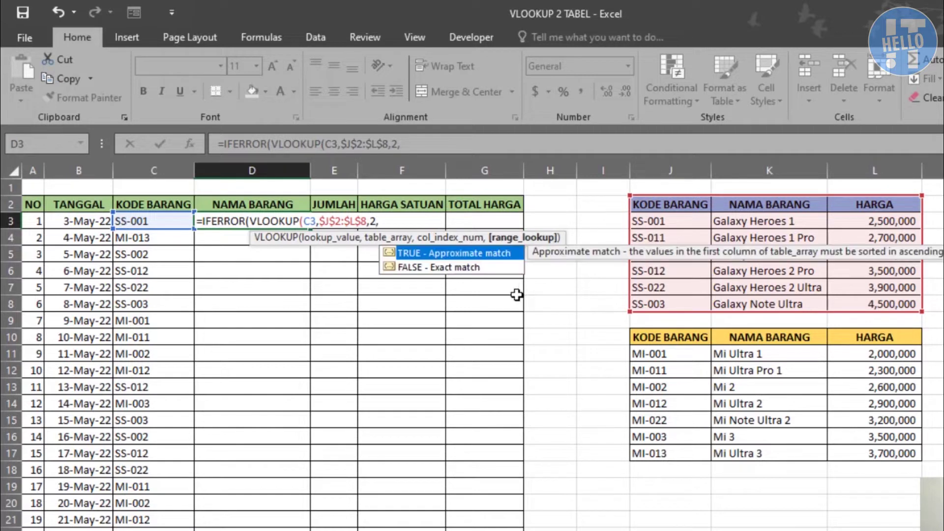
pyautogui.doubleClick(481, 269)
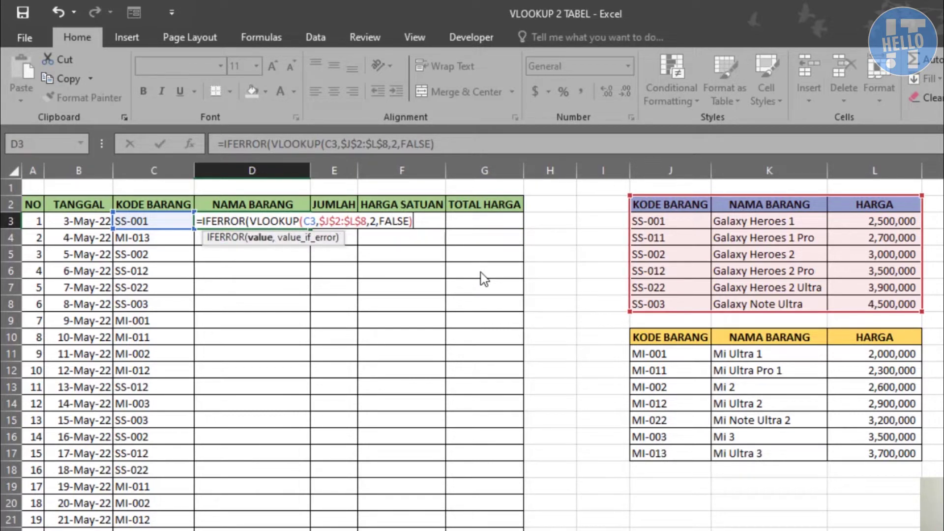
pyautogui.write(',')
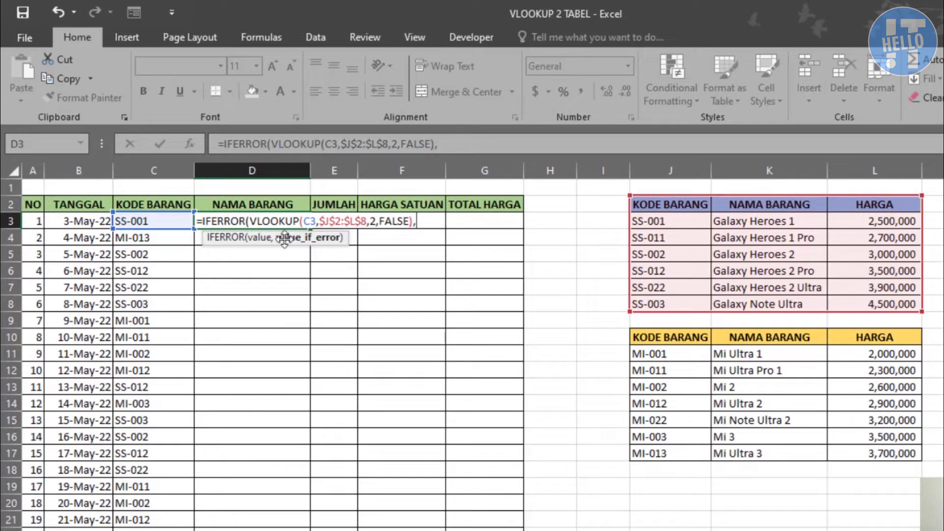
pyautogui.write('vl')
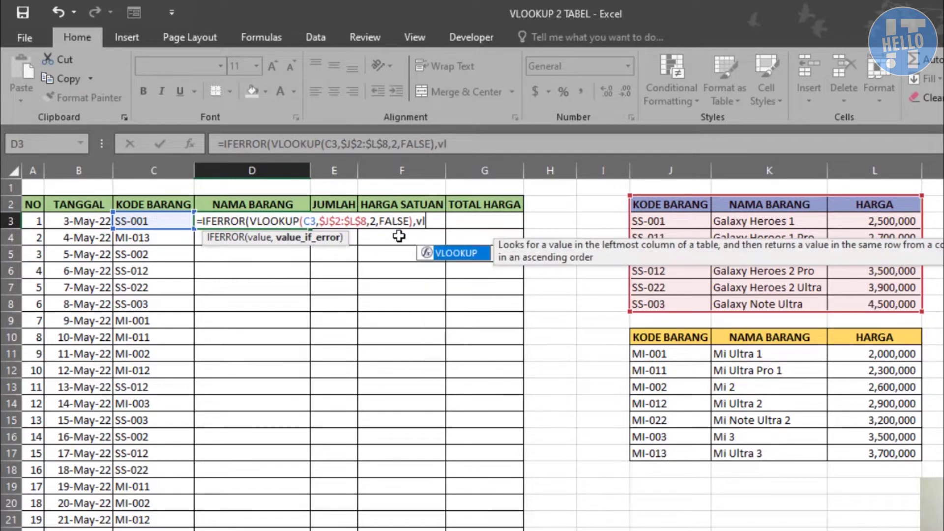
# Step: Add the fallback VLOOKUP(C3,$J$10:$L$17,2,FALSE) and commit D3, showing Galaxy Heroes 1
pyautogui.press('Tab')
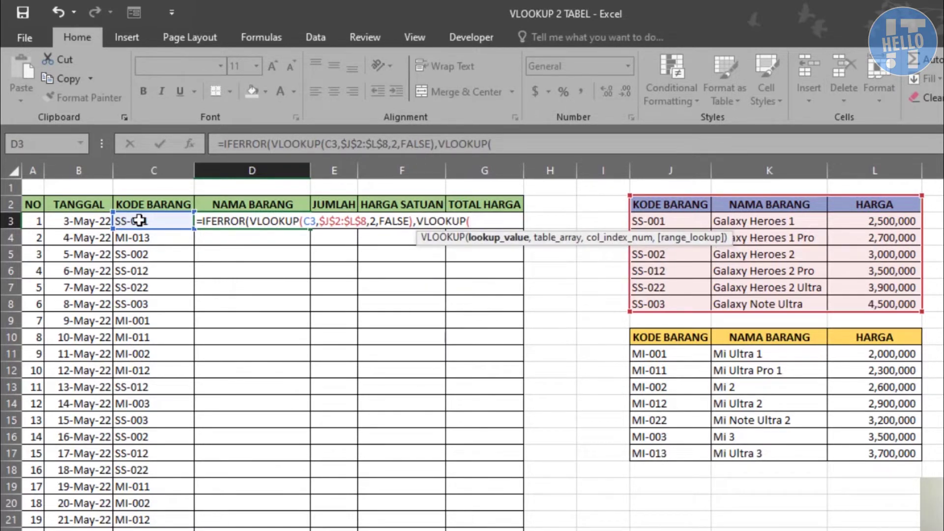
pyautogui.click(142, 222)
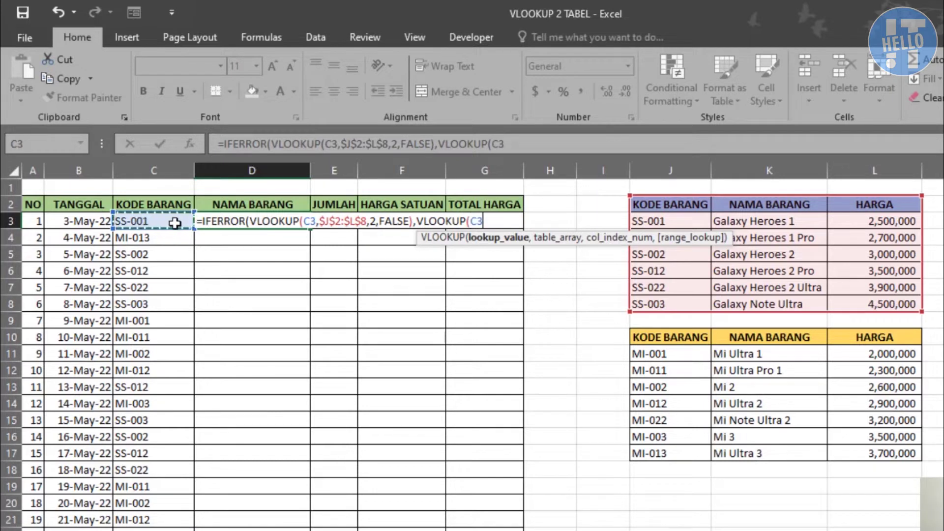
pyautogui.write(',')
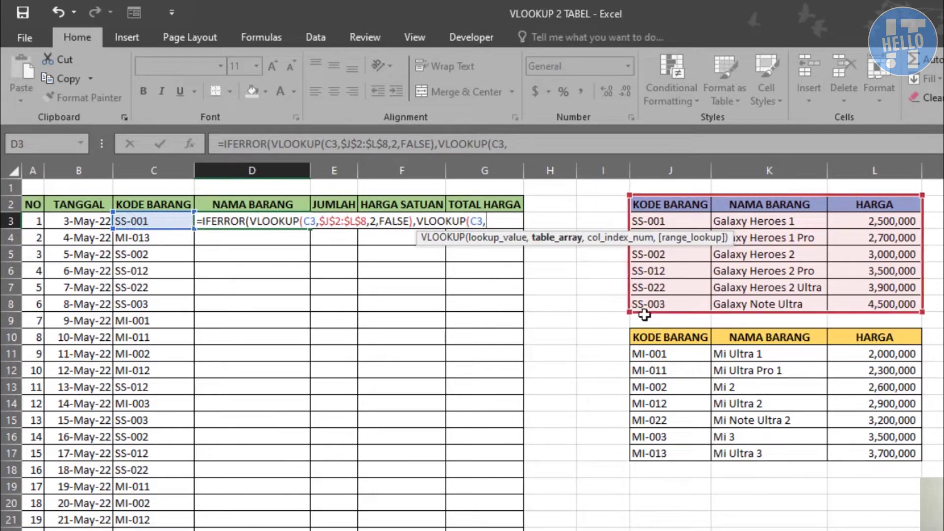
pyautogui.moveTo(642, 337); pyautogui.dragTo(860, 450)
pyautogui.press('F4')
pyautogui.write(',')
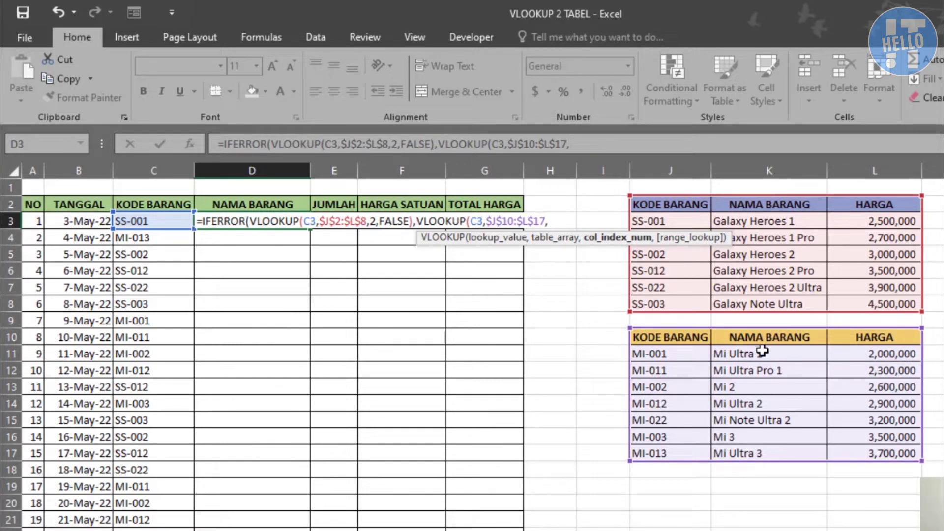
pyautogui.write('2,')
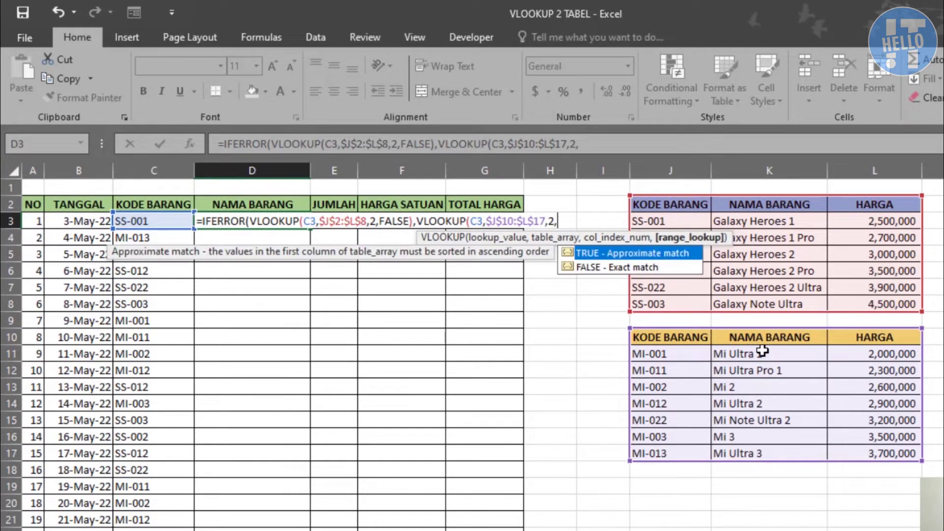
pyautogui.press('Down')
pyautogui.press('Tab')
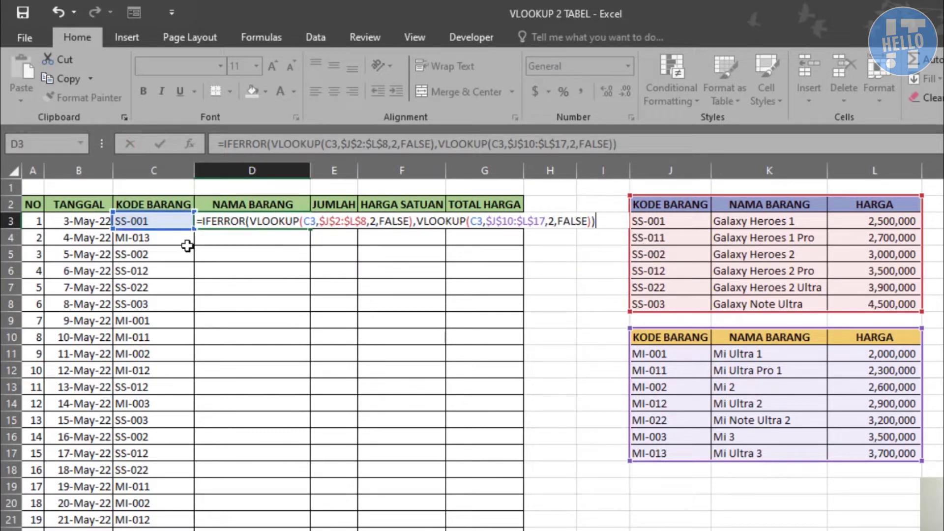
pyautogui.press('Return')
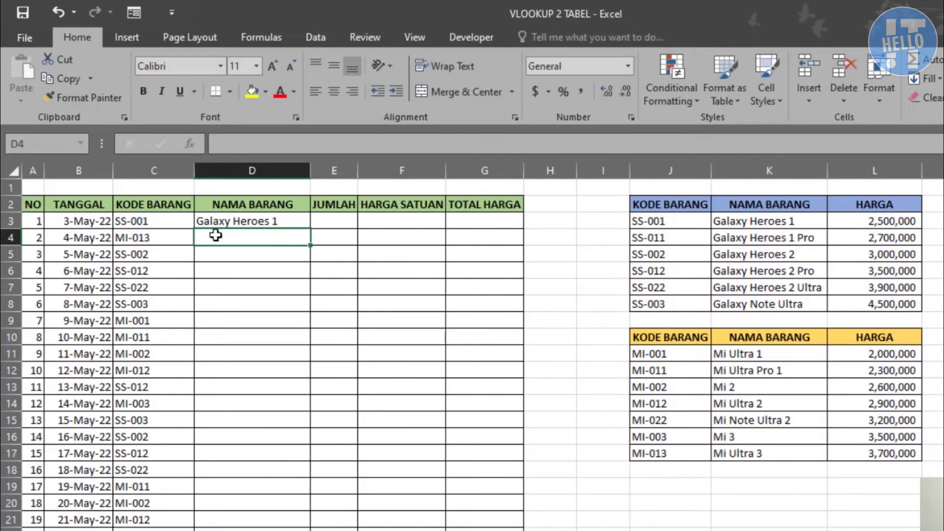
# Step: Drag D3's two-table name formula down to the last row, covering Galaxy and Mi items
pyautogui.click(247, 218)
pyautogui.moveTo(173, 220)
pyautogui.mouseDown()
pyautogui.moveTo(268, 221)
pyautogui.moveTo(300, 530)
pyautogui.mouseUp()
pyautogui.click(301, 221)
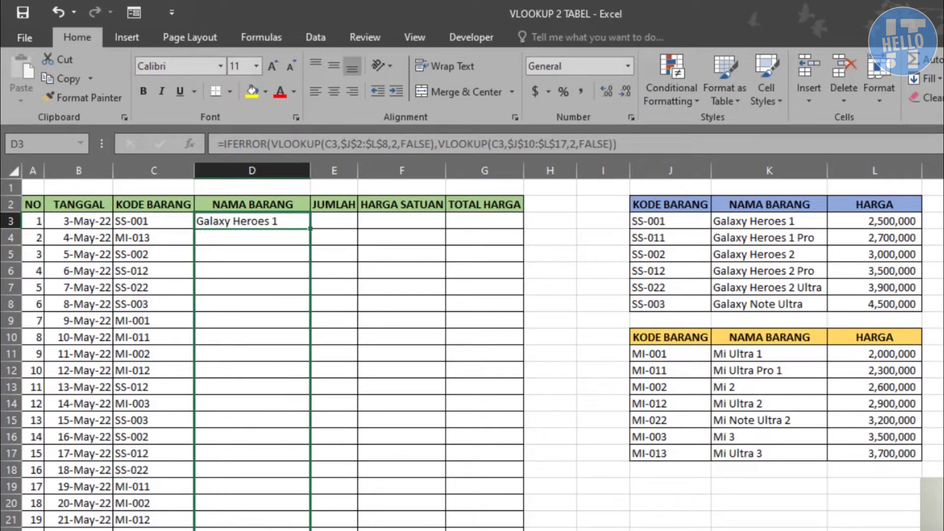
pyautogui.moveTo(300, 530); pyautogui.dragTo(295, 529)
pyautogui.moveTo(252, 221); pyautogui.dragTo(268, 529)
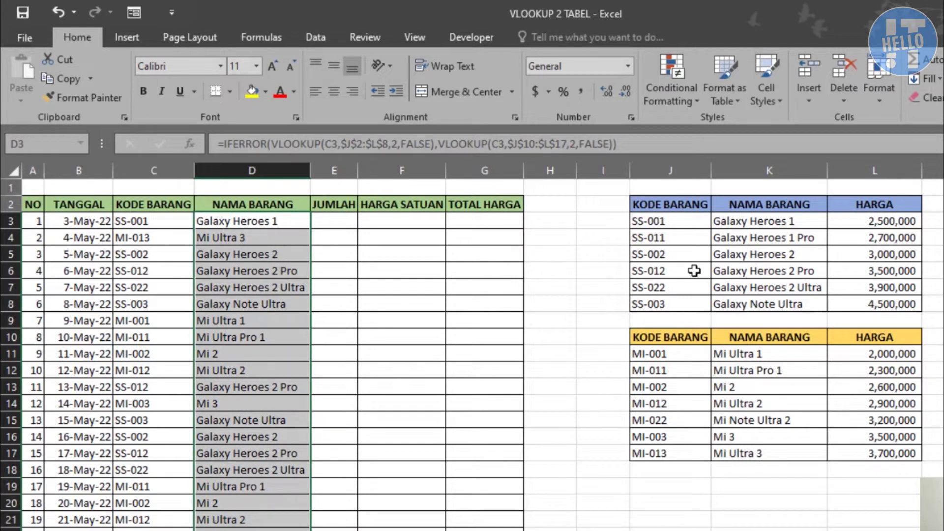
pyautogui.moveTo(618, 183); pyautogui.dragTo(902, 468)
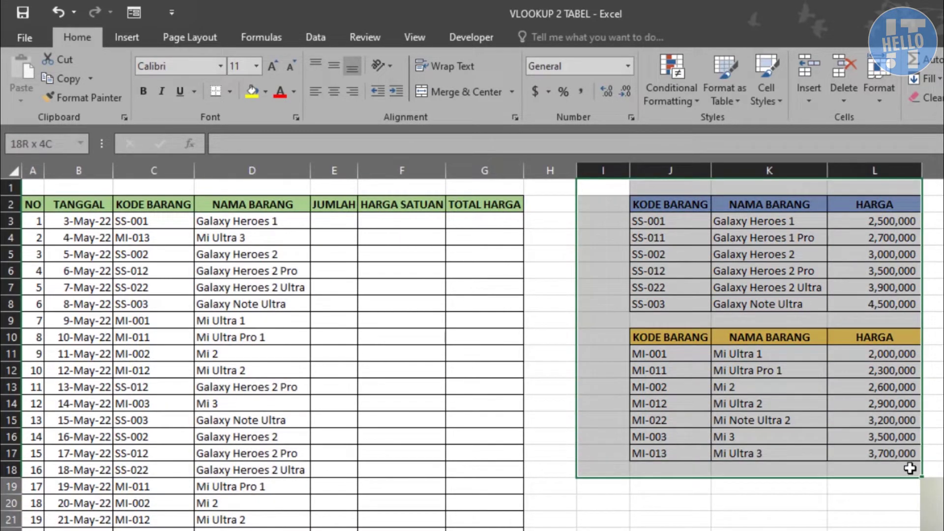
pyautogui.click(935, 452)
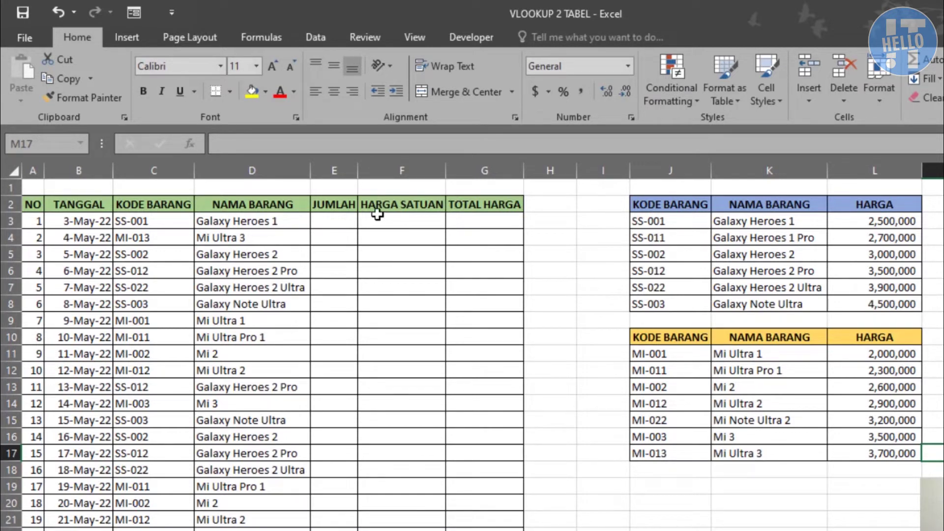
pyautogui.click(341, 217)
# Step: Enter =RANDBETWEEN(1,5) in E3 and fill it down the JUMLAH column
pyautogui.write('=r')
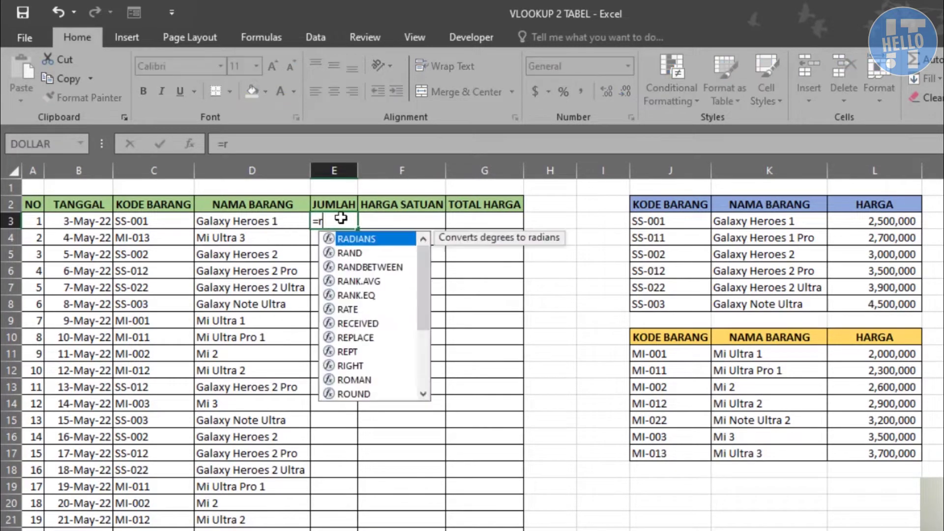
pyautogui.write('and')
pyautogui.press('Down')
pyautogui.press('Tab')
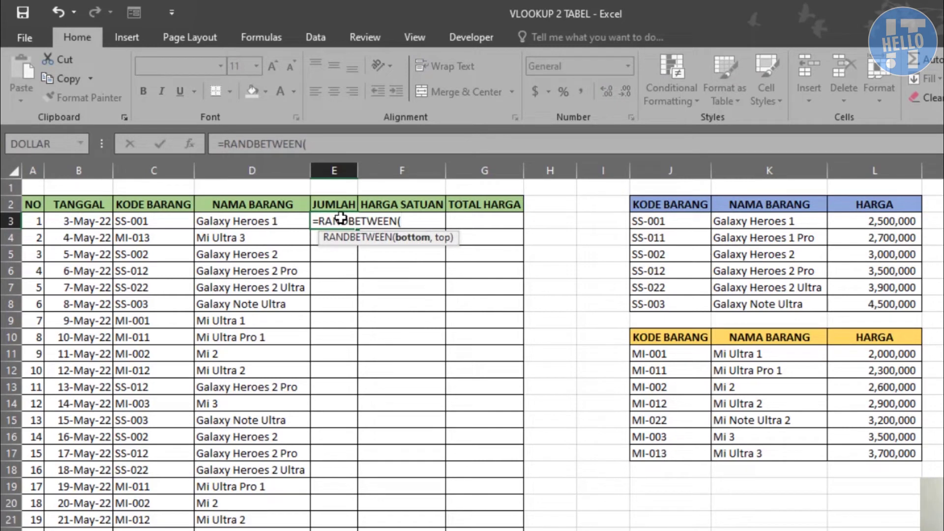
pyautogui.write('1,5')
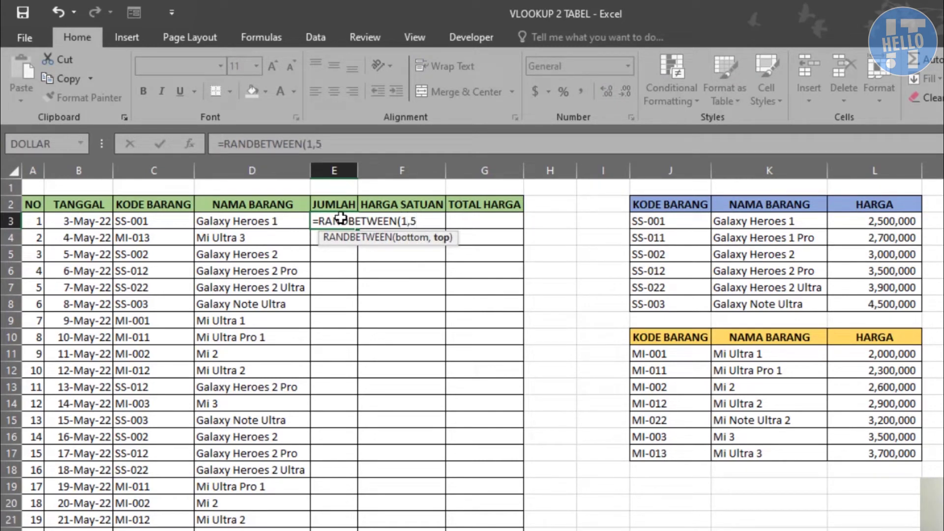
pyautogui.press('Return')
pyautogui.click(339, 219)
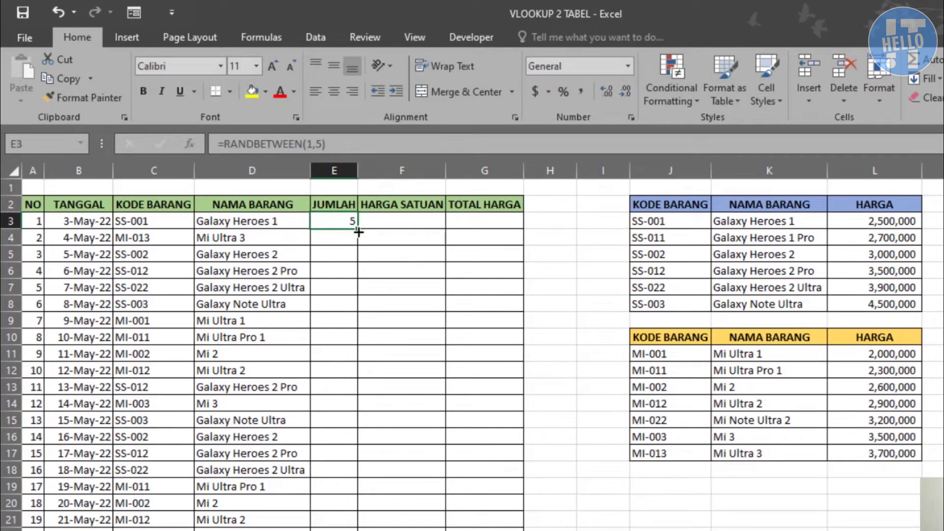
pyautogui.doubleClick(358, 232)
# Step: Copy the random quantities and paste them back over column E as fixed values
pyautogui.moveTo(337, 221); pyautogui.dragTo(338, 523)
pyautogui.hotkey('ctrl', 'c')
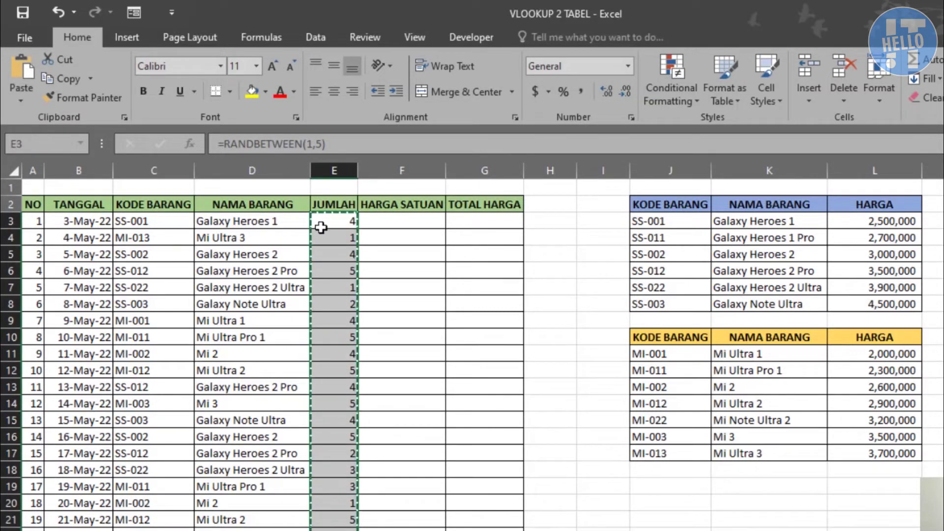
pyautogui.click(322, 227)
pyautogui.rightClick(325, 224)
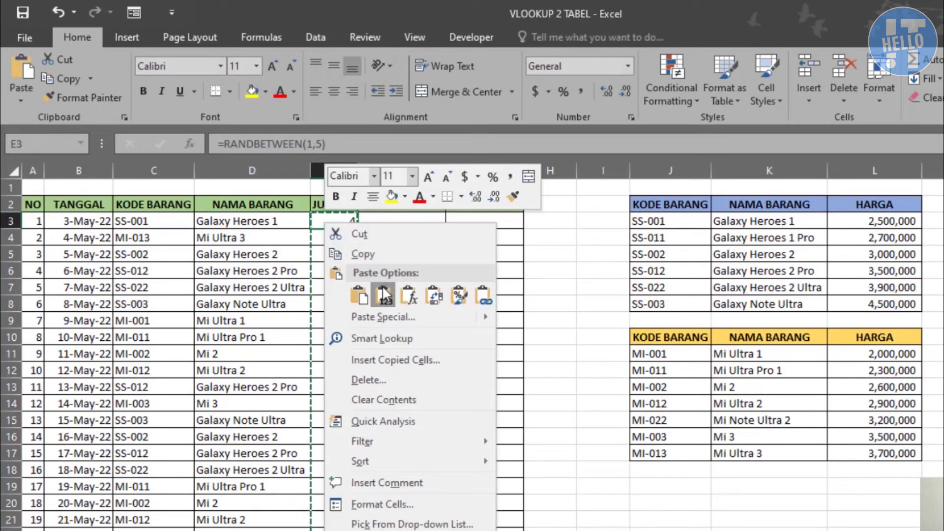
pyautogui.click(384, 292)
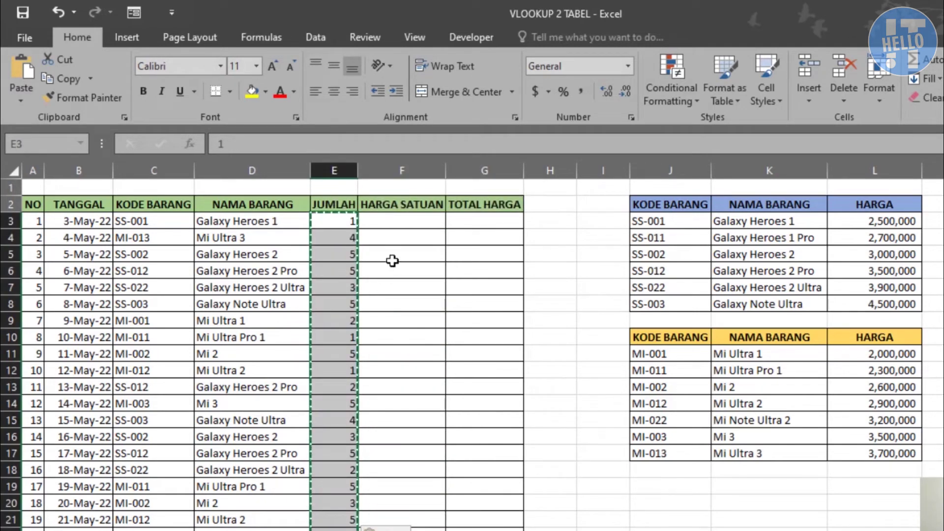
pyautogui.press('Escape')
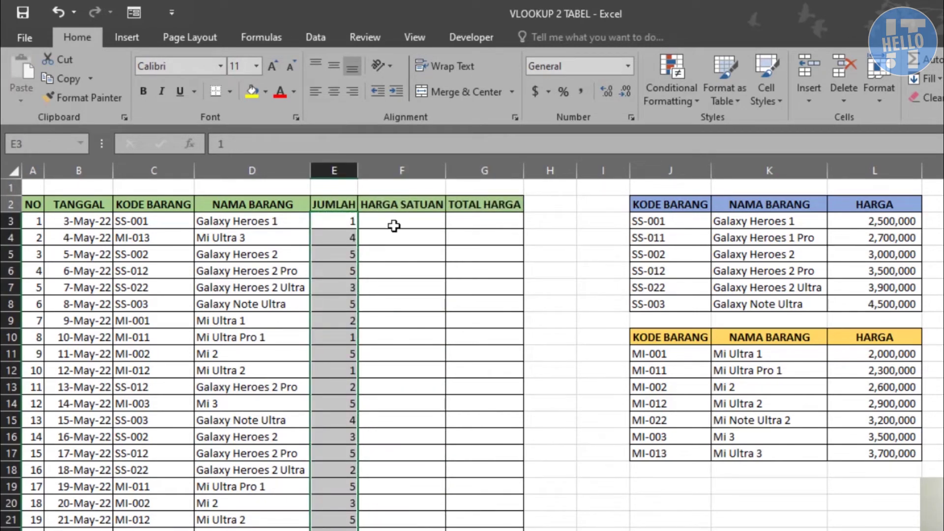
pyautogui.click(394, 227)
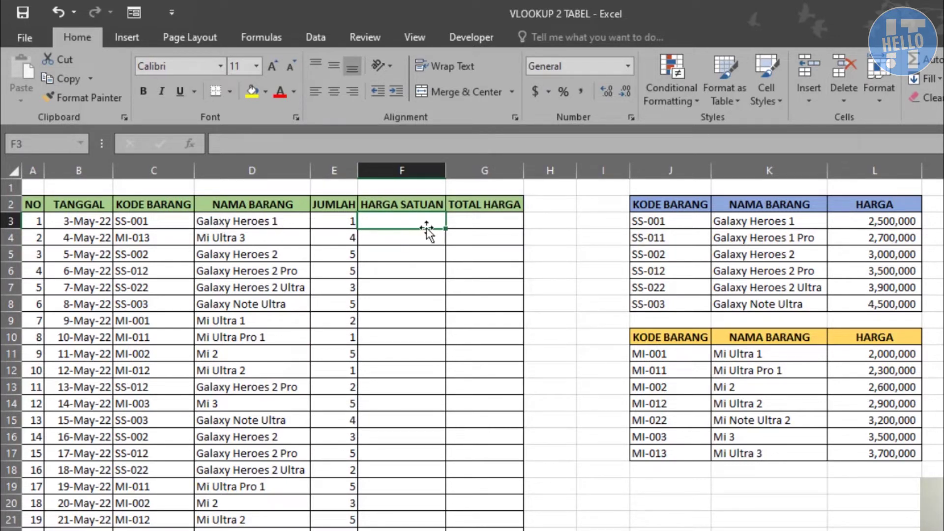
# Step: Begin F3 with =IFERROR(VLOOKUP(C3,$J$2:$L$8,3,FALSE) for the SS price table
pyautogui.write('=if')
pyautogui.press('Tab')
pyautogui.press('BackSpace')
pyautogui.write('er')
pyautogui.press('Tab')
pyautogui.write('vl')
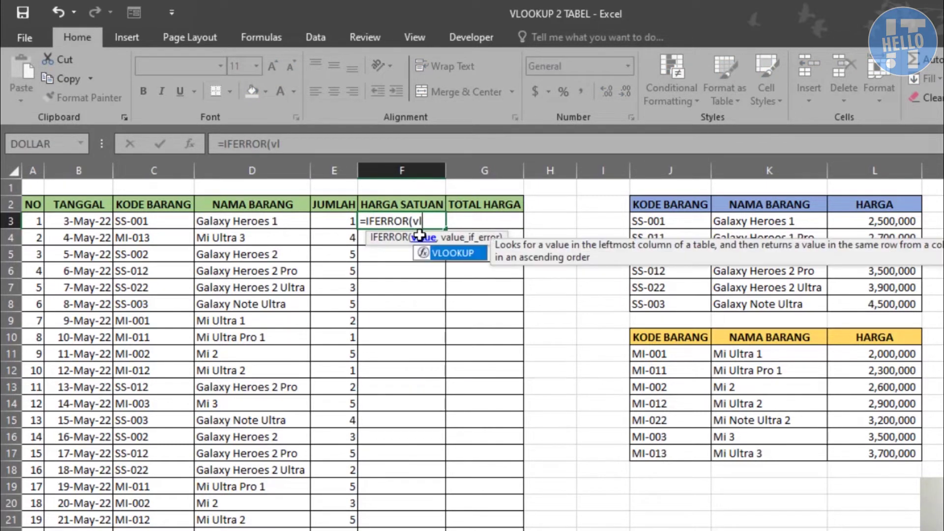
pyautogui.press('Tab')
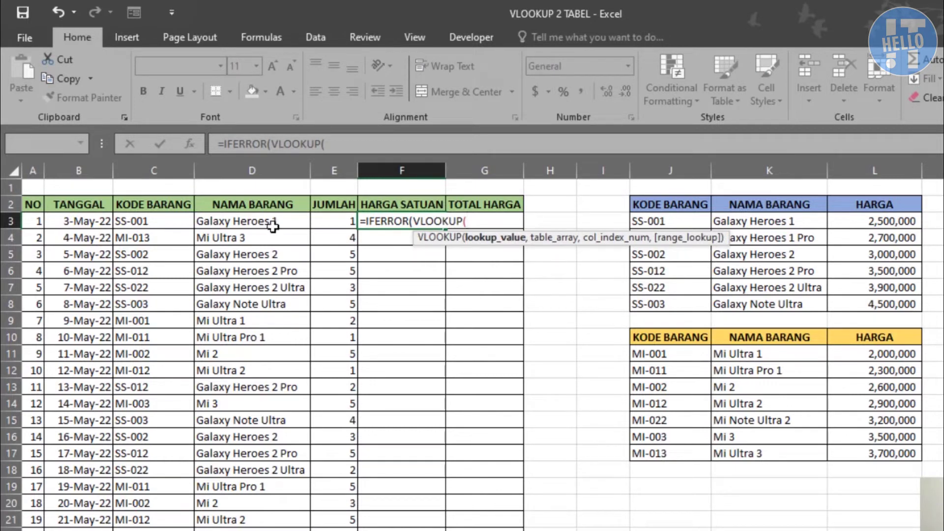
pyautogui.click(169, 224)
pyautogui.write(',')
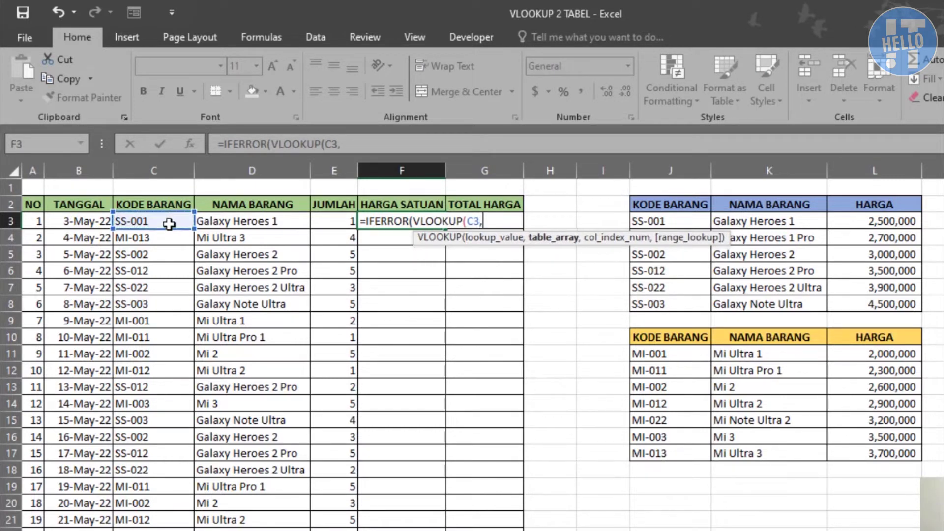
pyautogui.moveTo(635, 202); pyautogui.dragTo(862, 300)
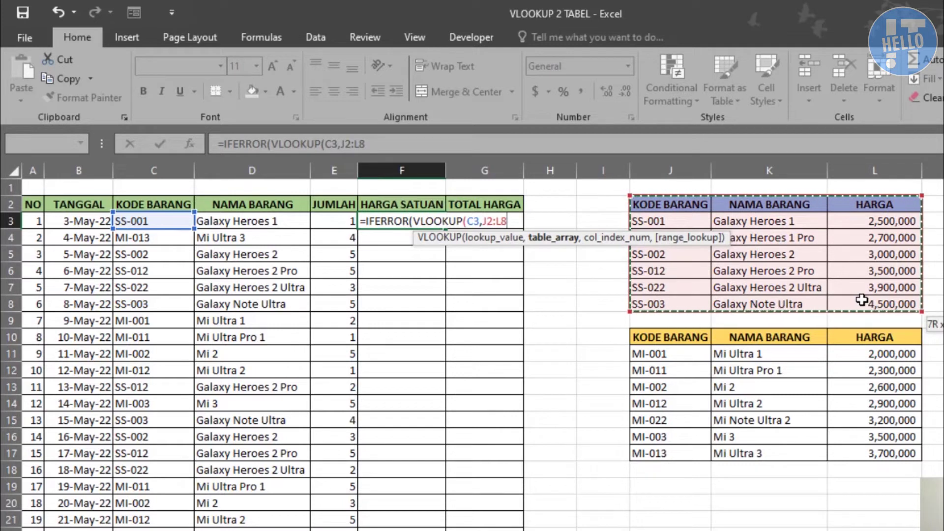
pyautogui.press('F4')
pyautogui.write('$L$8,')
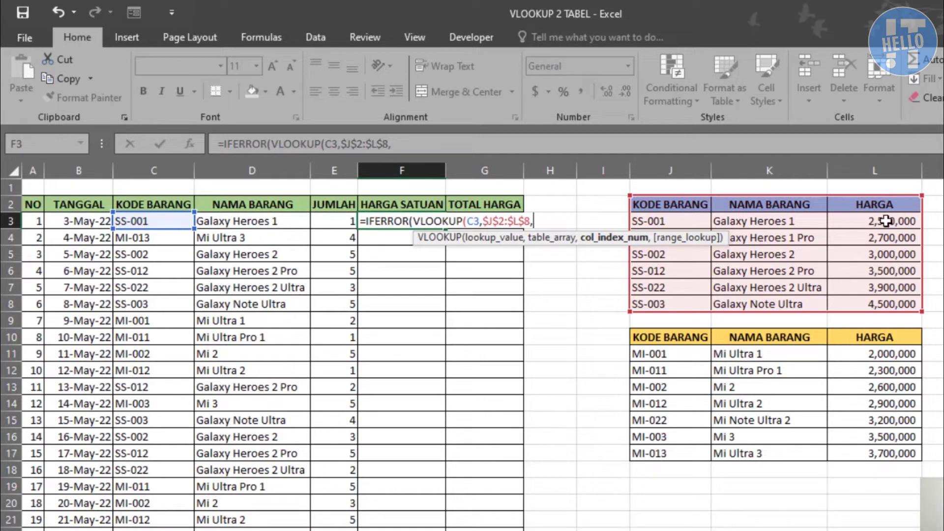
pyautogui.write(',')
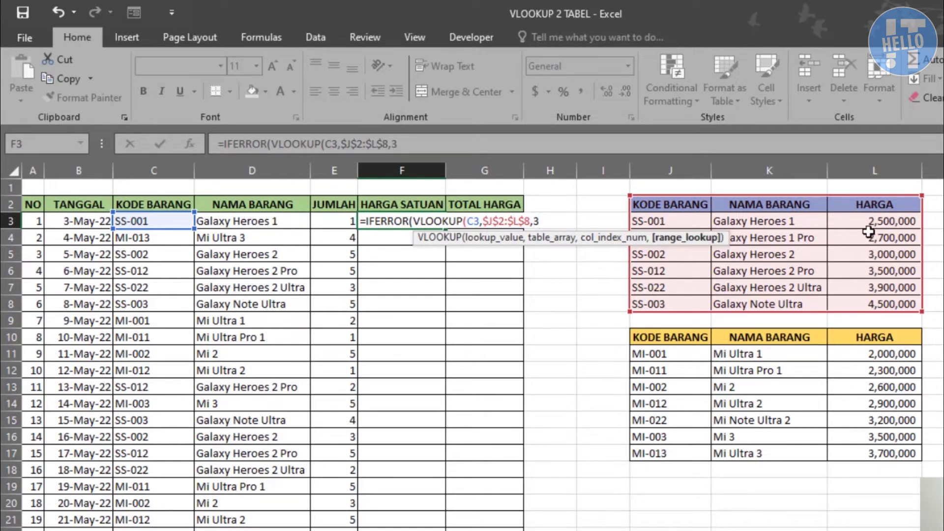
pyautogui.write('FALSE')
pyautogui.write(',')
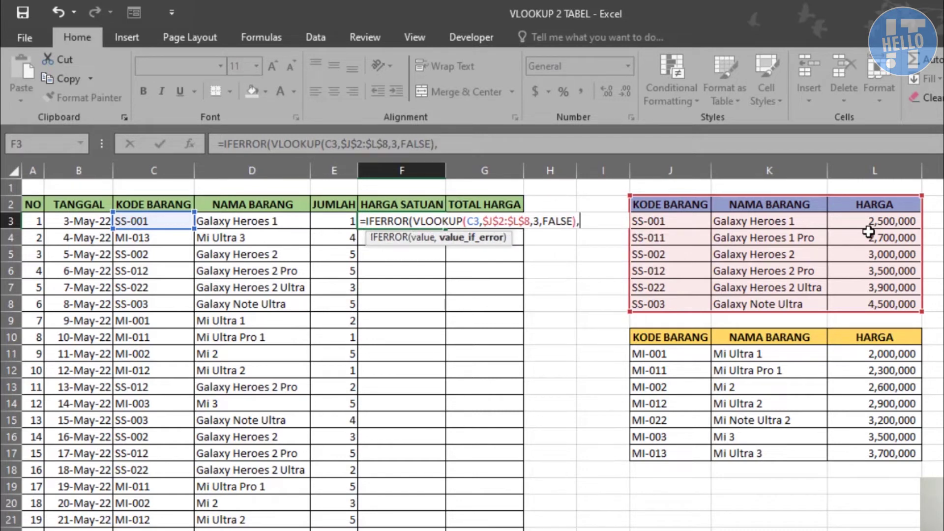
pyautogui.write('vlo')
# Step: Add the fallback VLOOKUP(C3,$J$10:$L$17,3,FALSE) and commit F3, giving 2500000
pyautogui.press('Tab')
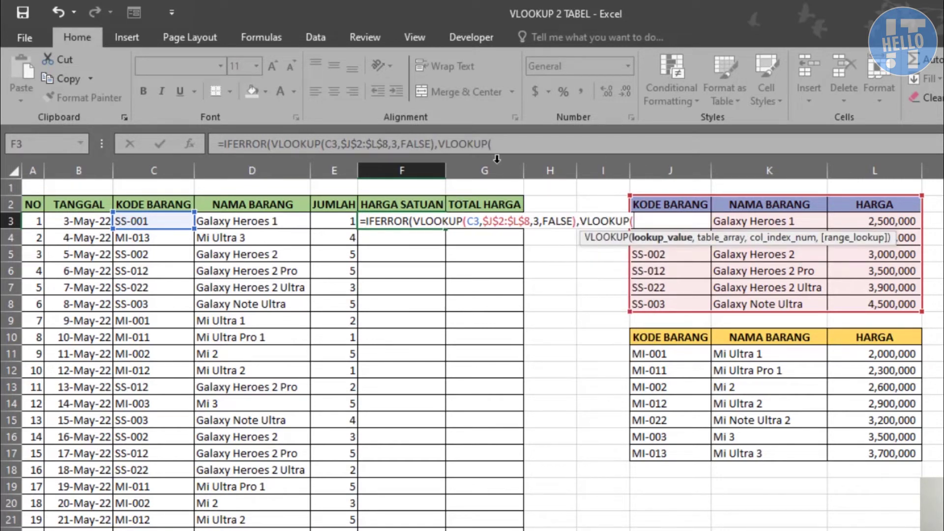
pyautogui.click(175, 221)
pyautogui.write(',')
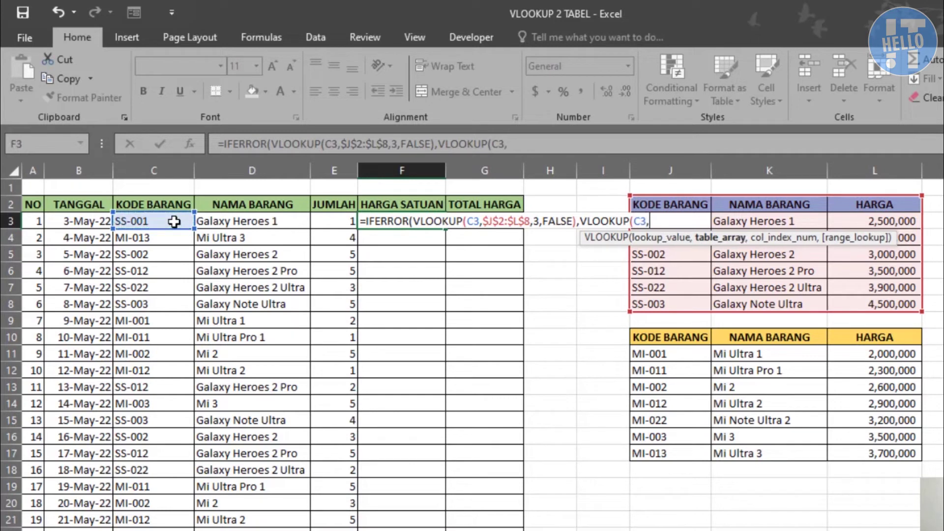
pyautogui.moveTo(638, 338); pyautogui.dragTo(856, 454)
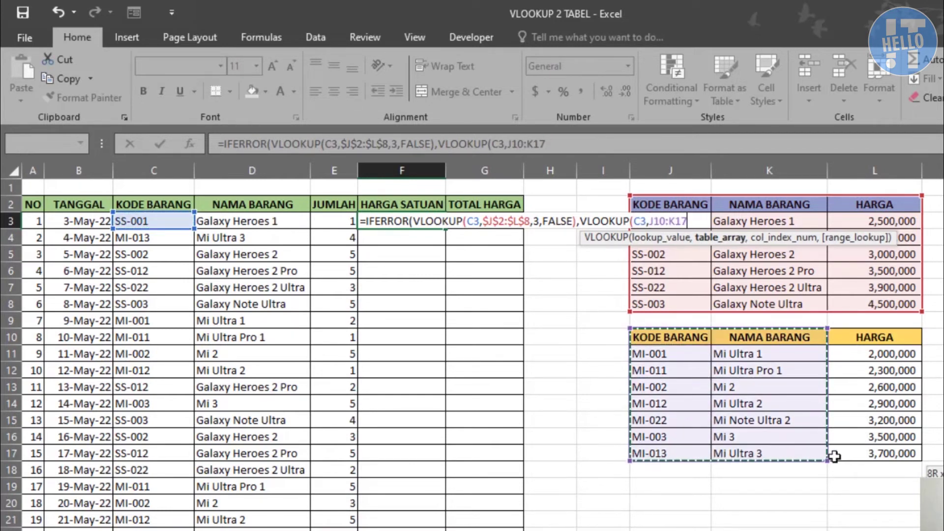
pyautogui.press('F4')
pyautogui.write(',3')
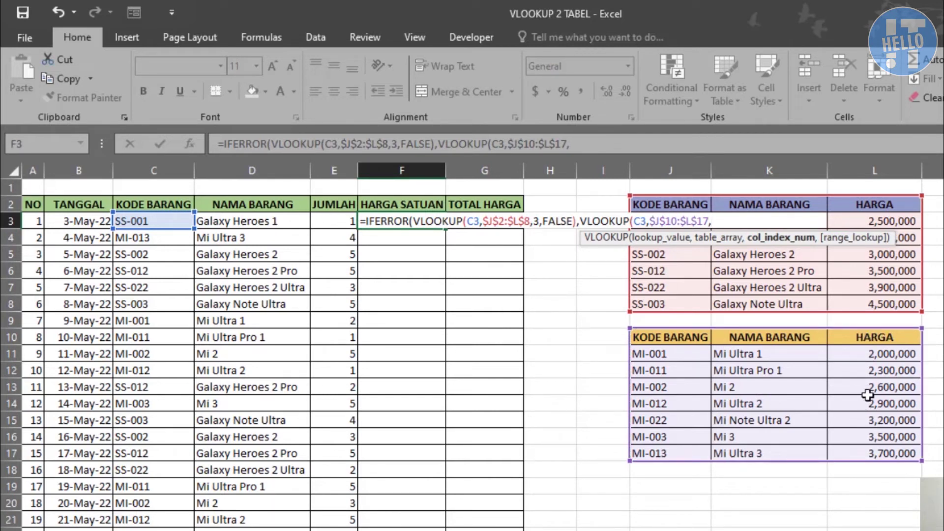
pyautogui.write(',')
pyautogui.press('Down')
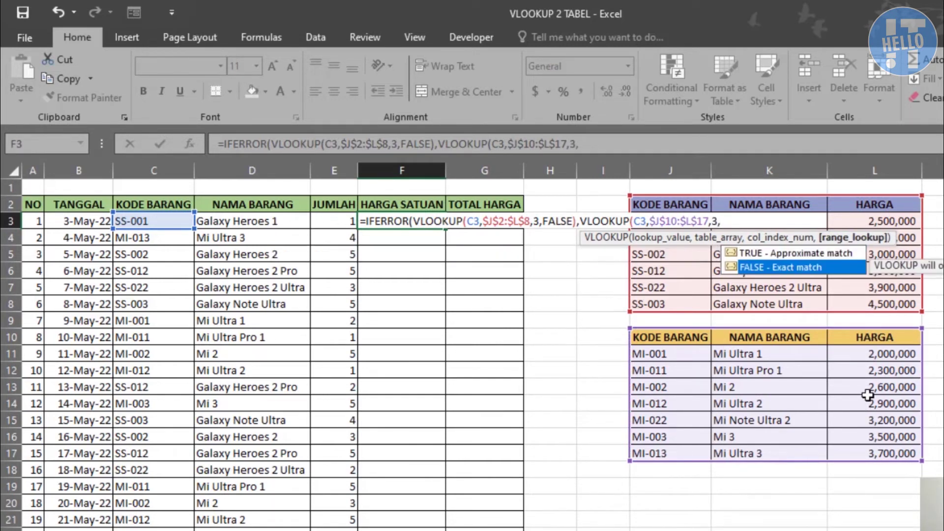
pyautogui.press('Tab')
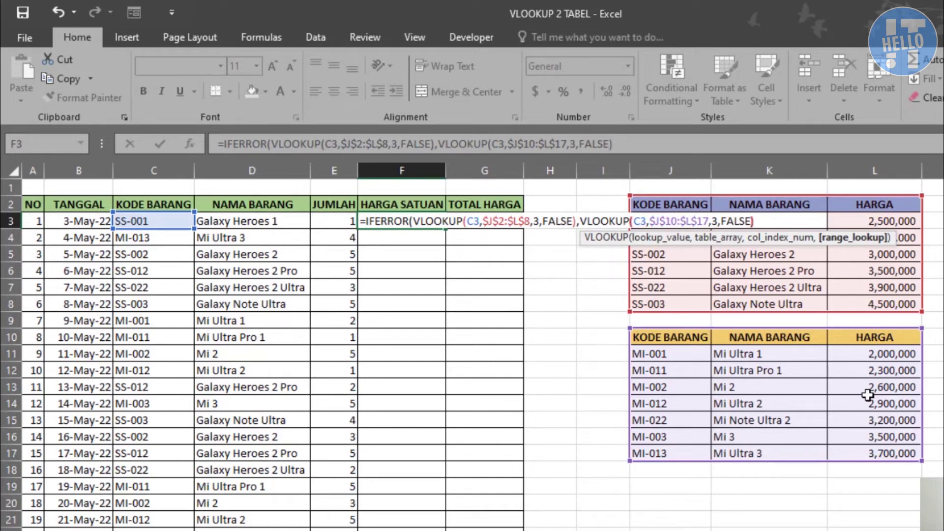
pyautogui.write(')')
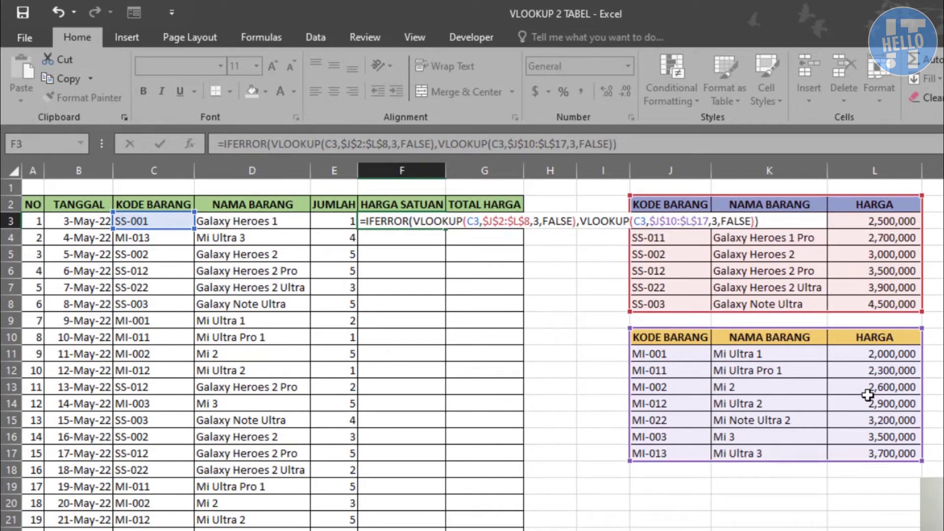
pyautogui.press('Return')
pyautogui.click(426, 226)
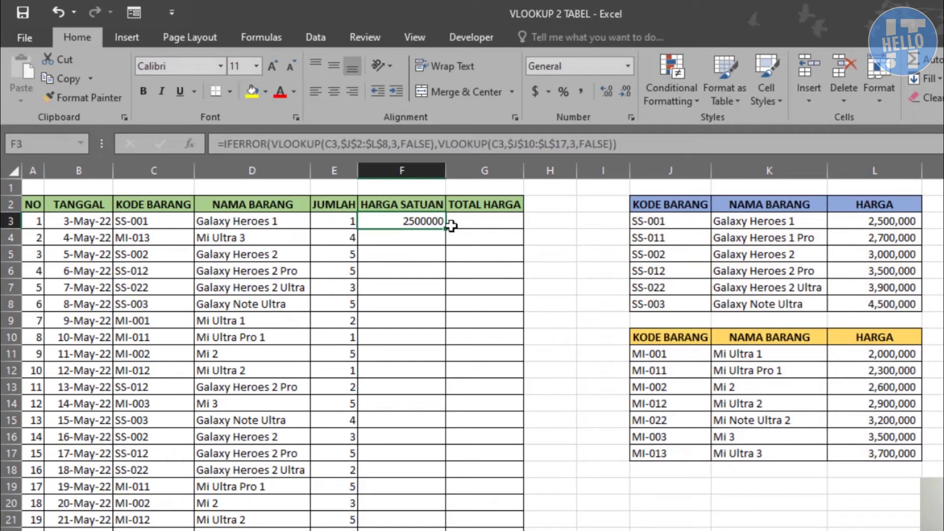
# Step: Fill the unit-price formula down column F and review F3's formula unchanged
pyautogui.doubleClick(444, 230)
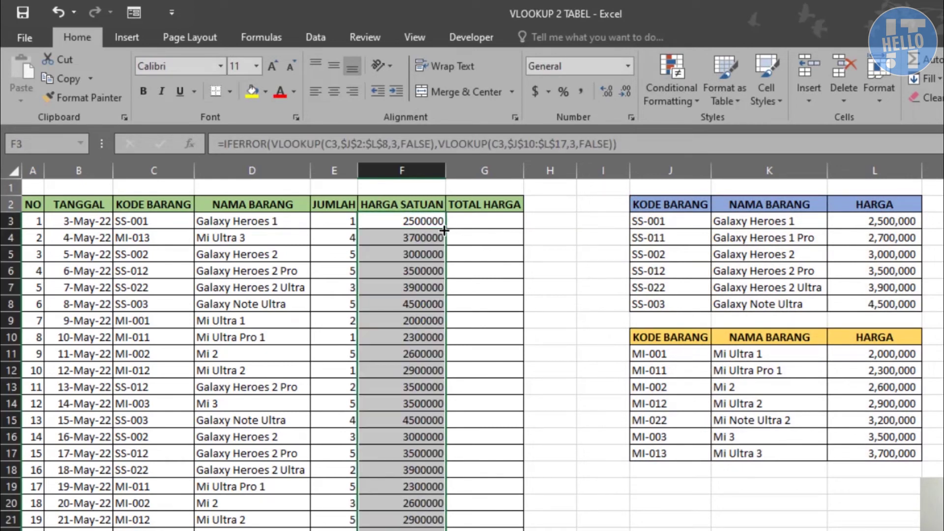
pyautogui.click(455, 232)
pyautogui.click(423, 222)
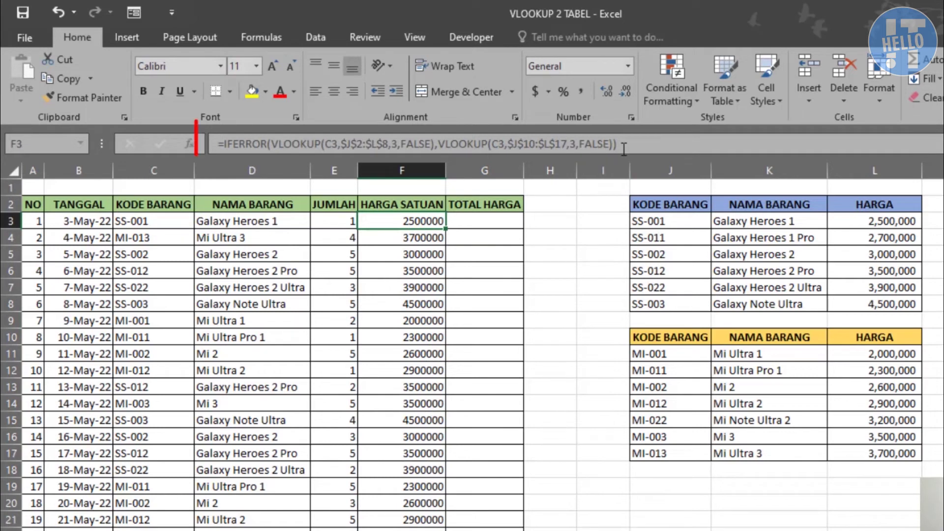
pyautogui.moveTo(624, 149); pyautogui.dragTo(218, 147)
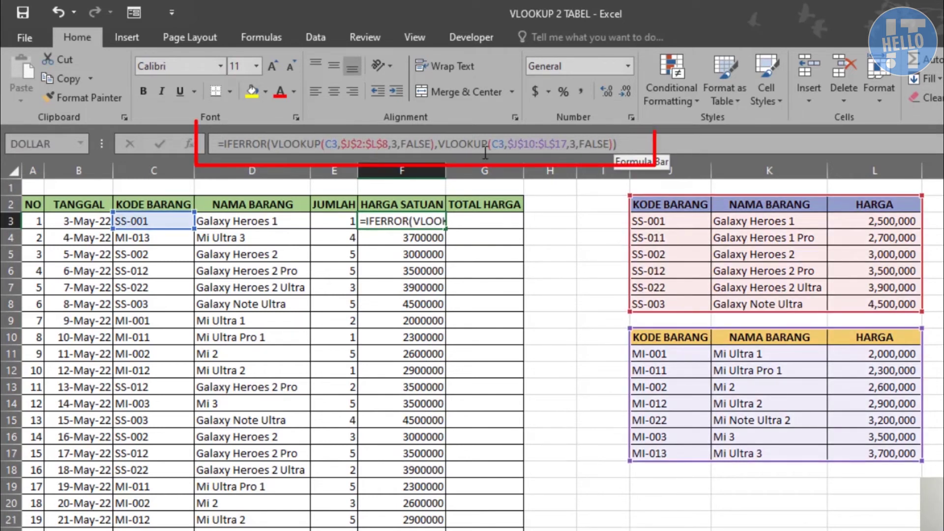
pyautogui.click(218, 148)
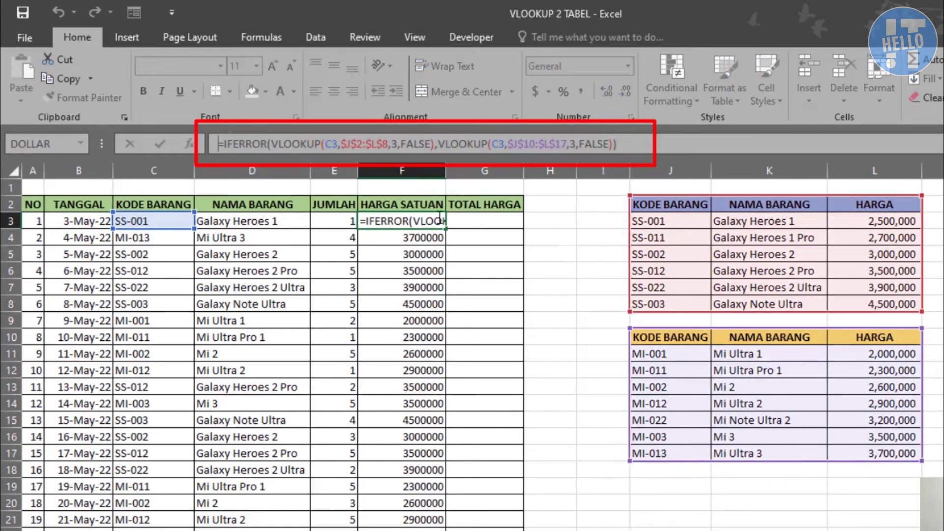
pyautogui.click(460, 220)
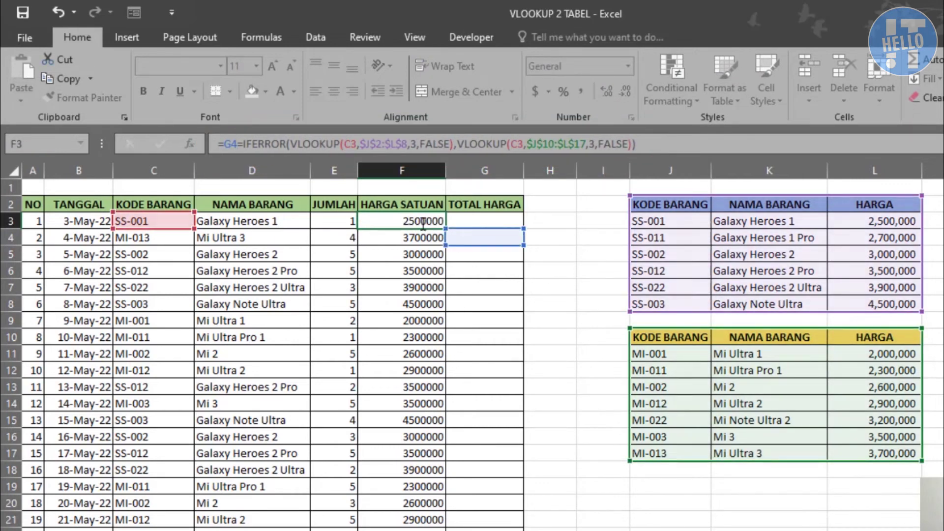
pyautogui.press('Escape')
# Step: Format F3:F21 in Comma Style with no decimals, e.g. 2,500,000
pyautogui.moveTo(382, 224)
pyautogui.mouseDown()
pyautogui.moveTo(394, 295)
pyautogui.moveTo(389, 526)
pyautogui.mouseUp()
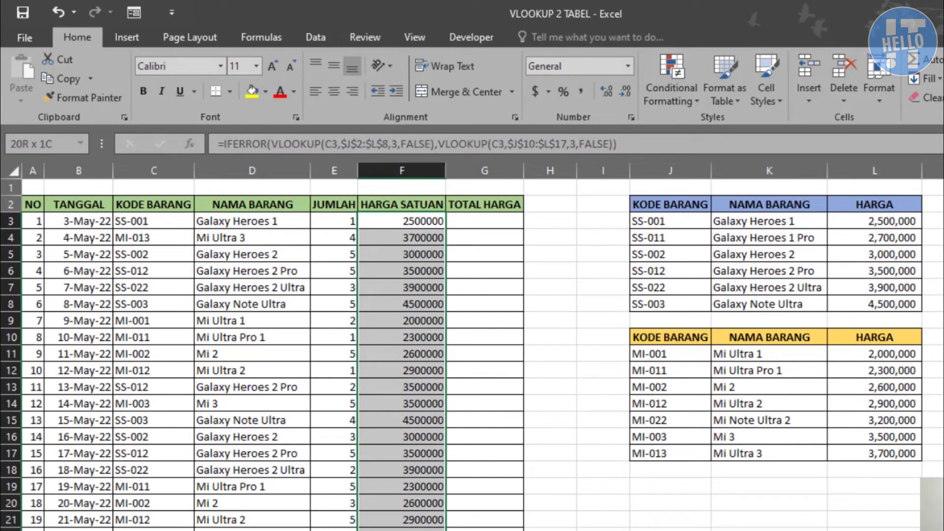
pyautogui.click(582, 94)
pyautogui.click(621, 88)
pyautogui.click(622, 89)
pyautogui.click(556, 266)
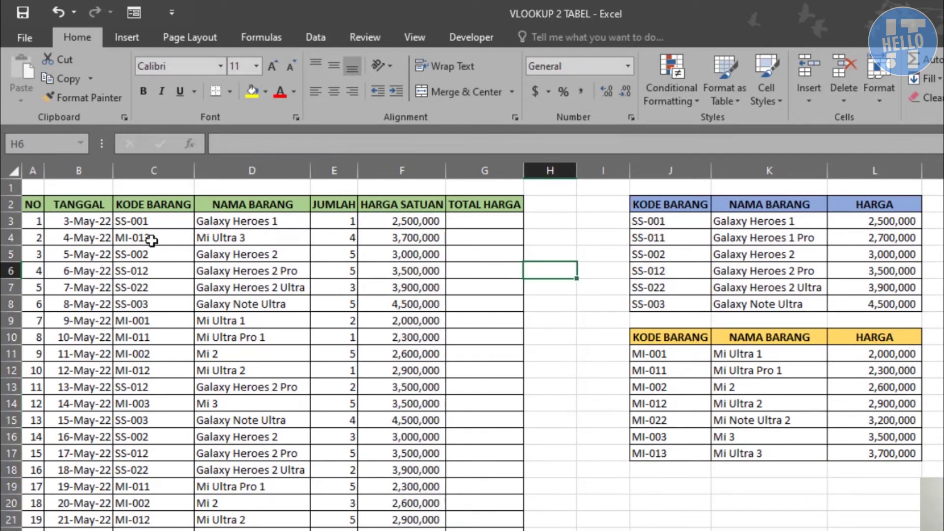
pyautogui.moveTo(153, 261); pyautogui.dragTo(378, 254)
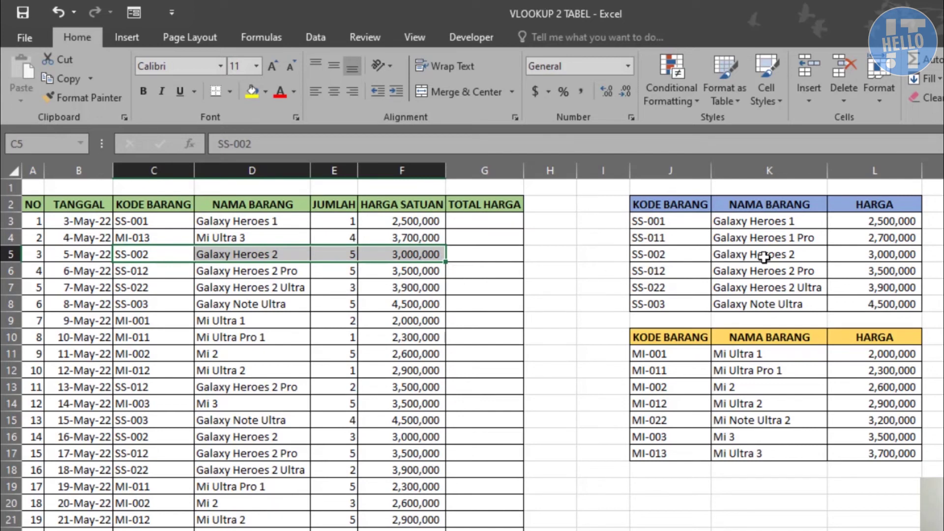
pyautogui.click(489, 252)
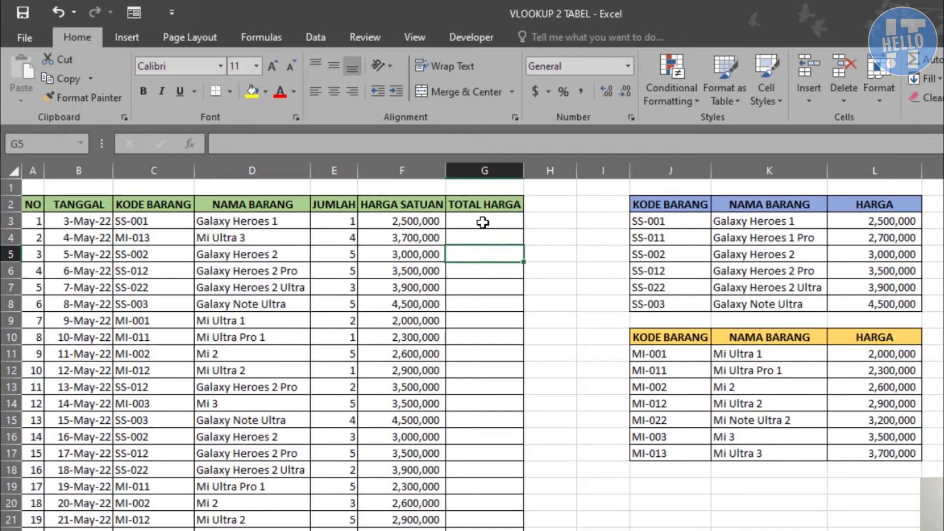
# Step: Enter =F3*E3 in G3 and fill it down, giving totals like 2,500,000 and 14,800,000
pyautogui.click(483, 222)
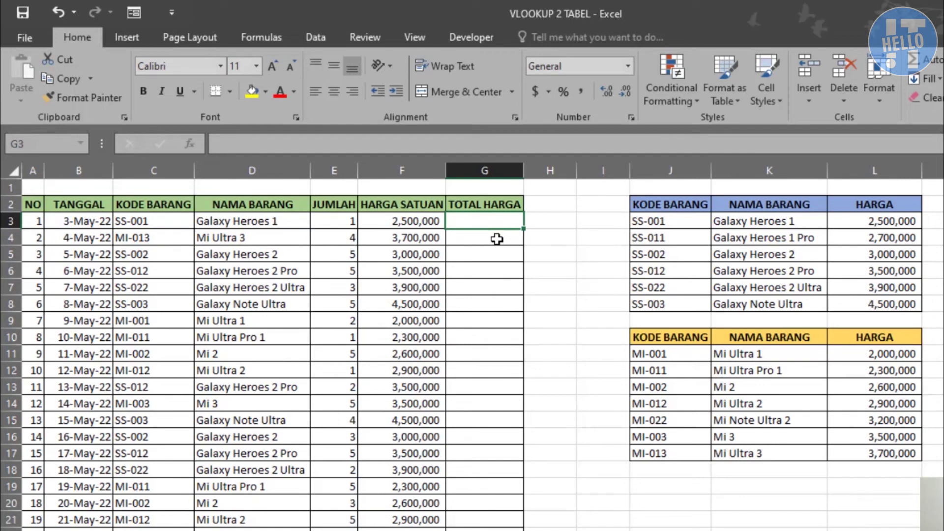
pyautogui.write('=')
pyautogui.press('Left')
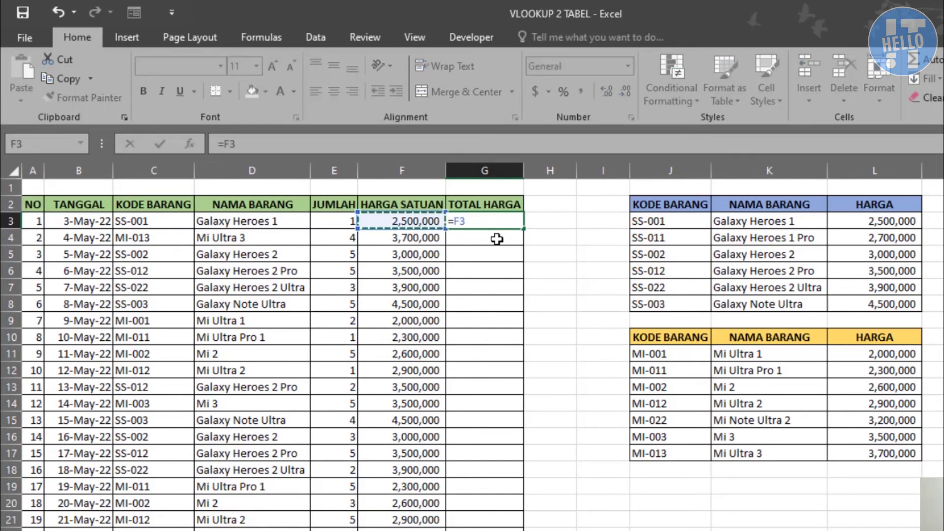
pyautogui.write('*')
pyautogui.press('Left')
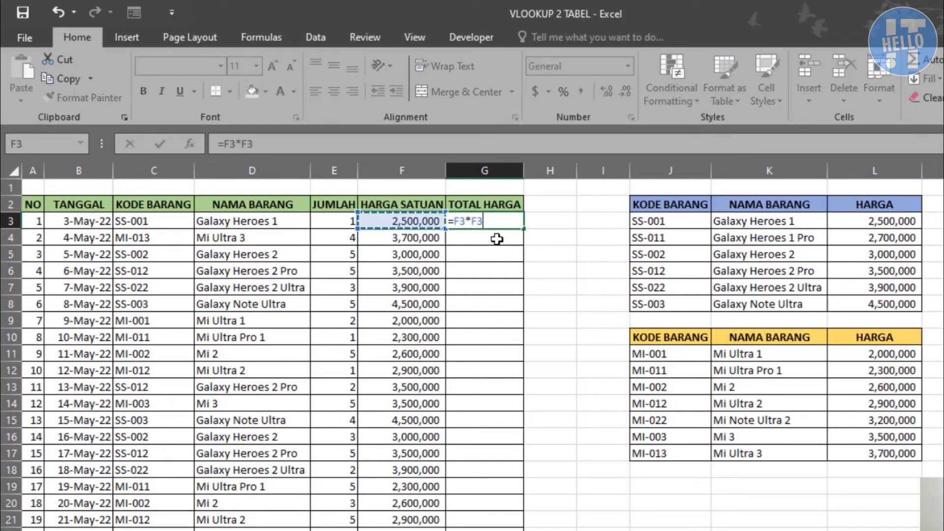
pyautogui.press('Left')
pyautogui.hotkey('ctrl', 'Return')
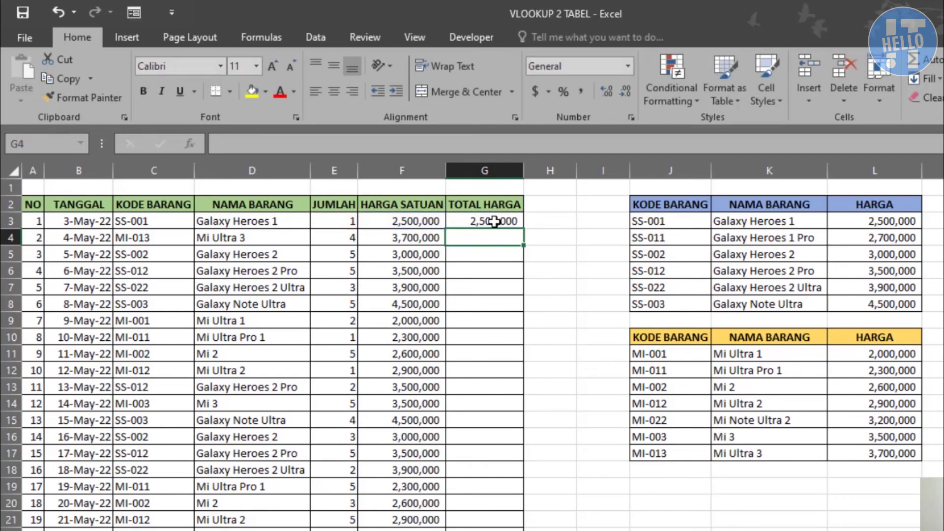
pyautogui.doubleClick(522, 230)
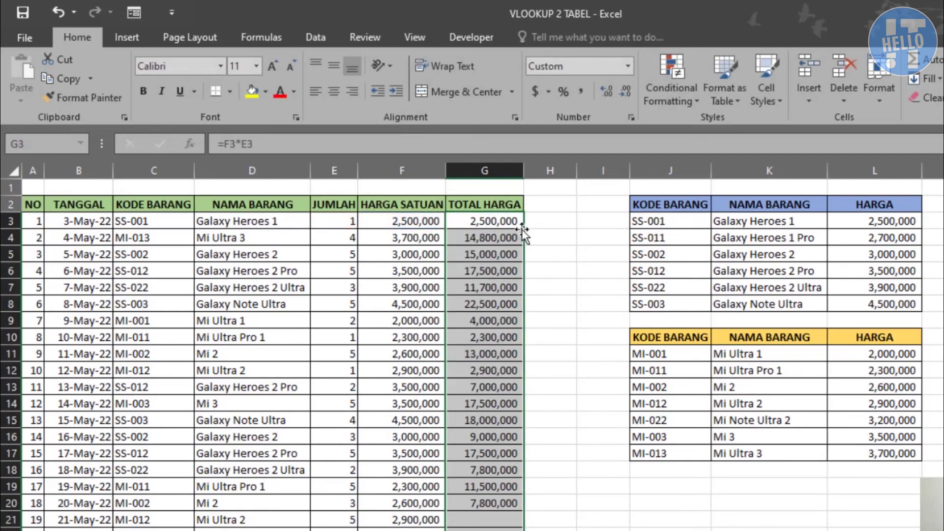
pyautogui.click(556, 253)
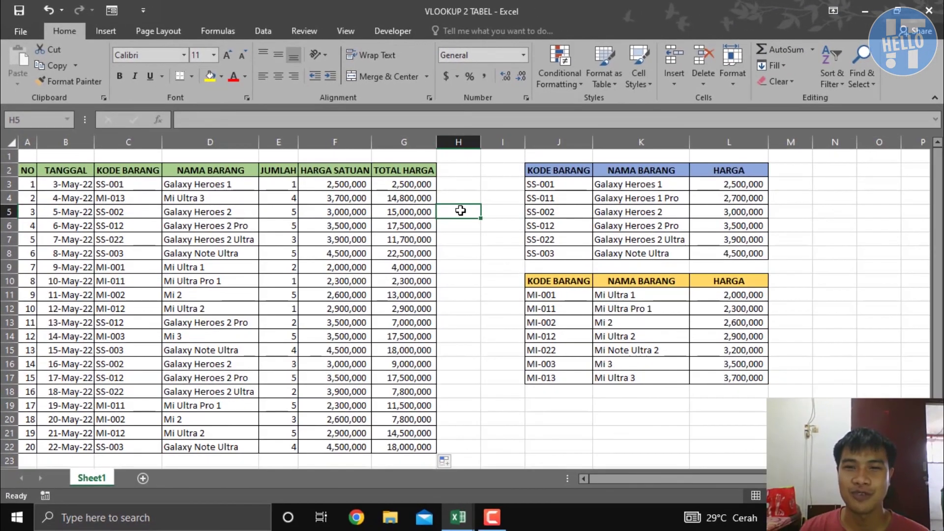